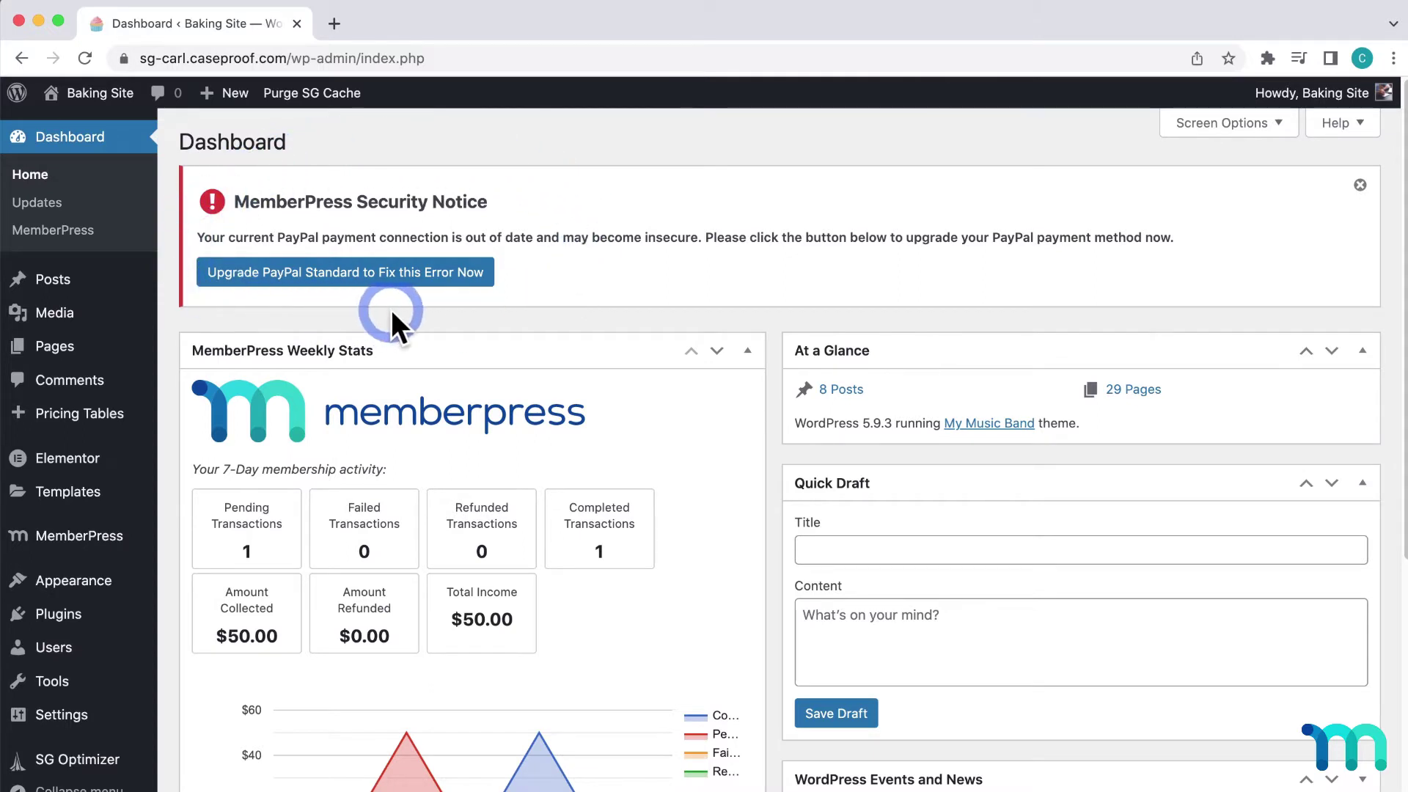
- Convert the PayPal Standard method to the new PayPal Commerce Platform and confirm the upgrade
left_click(398, 273)
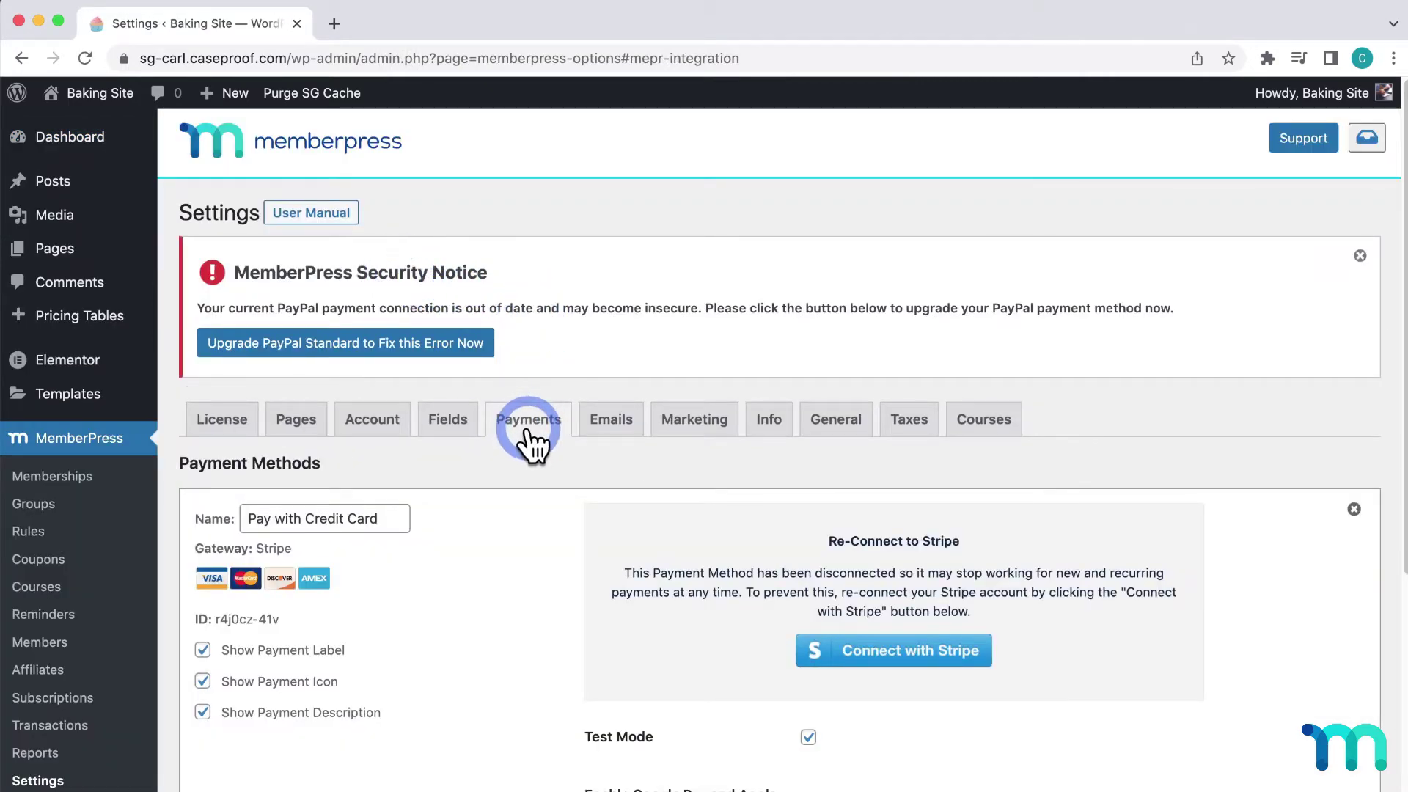
left_click(152, 437)
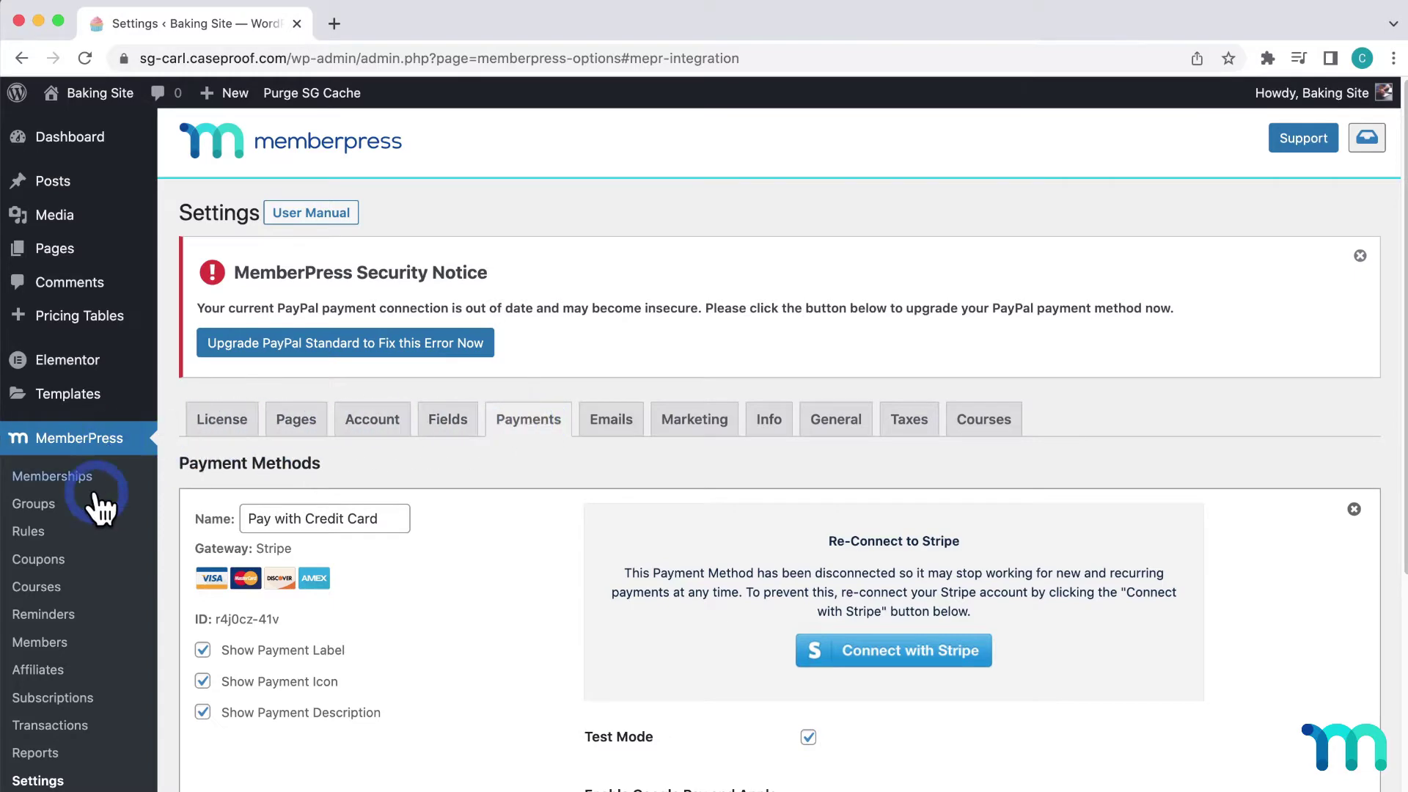
left_click(490, 443)
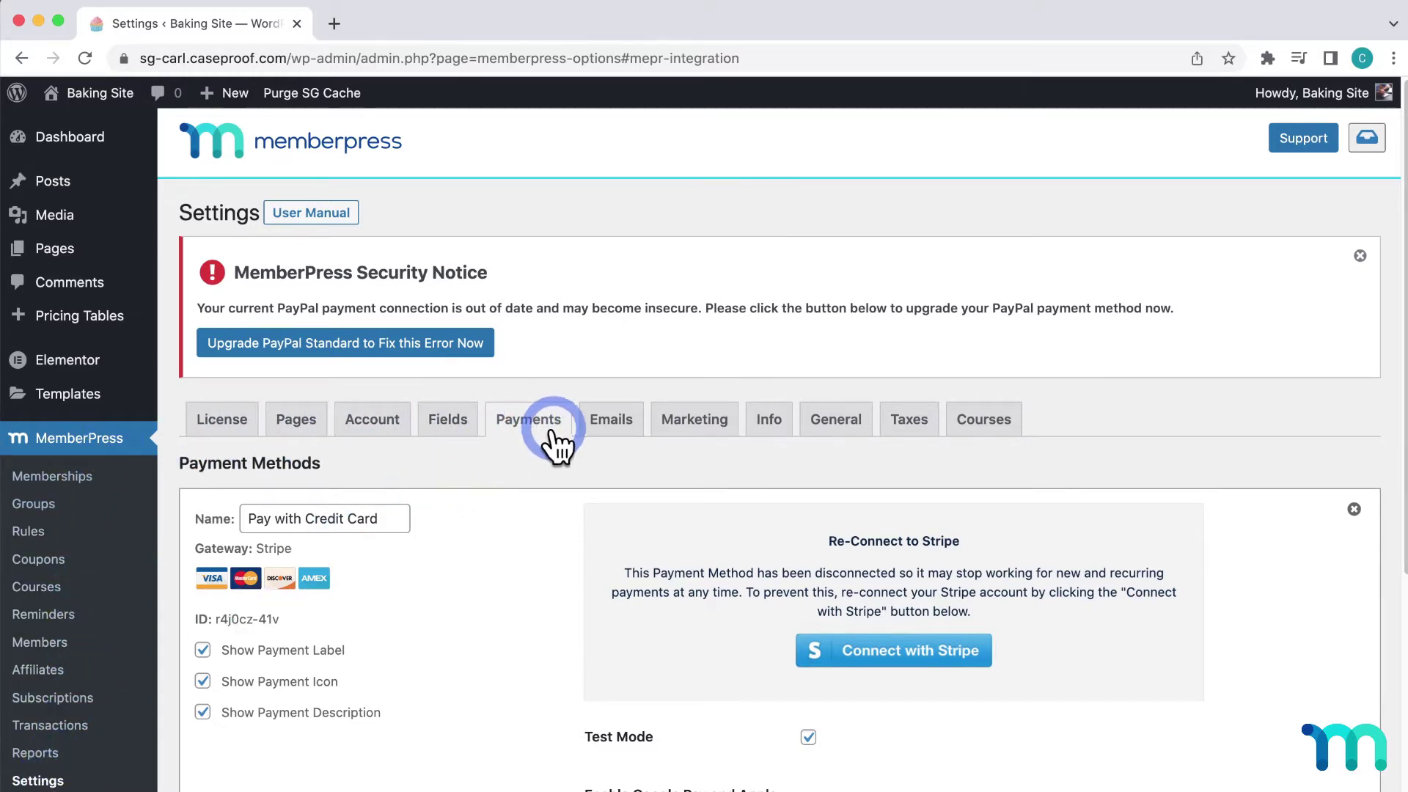
scroll(544, 443, "down", 2)
scroll(544, 445, "down", 5)
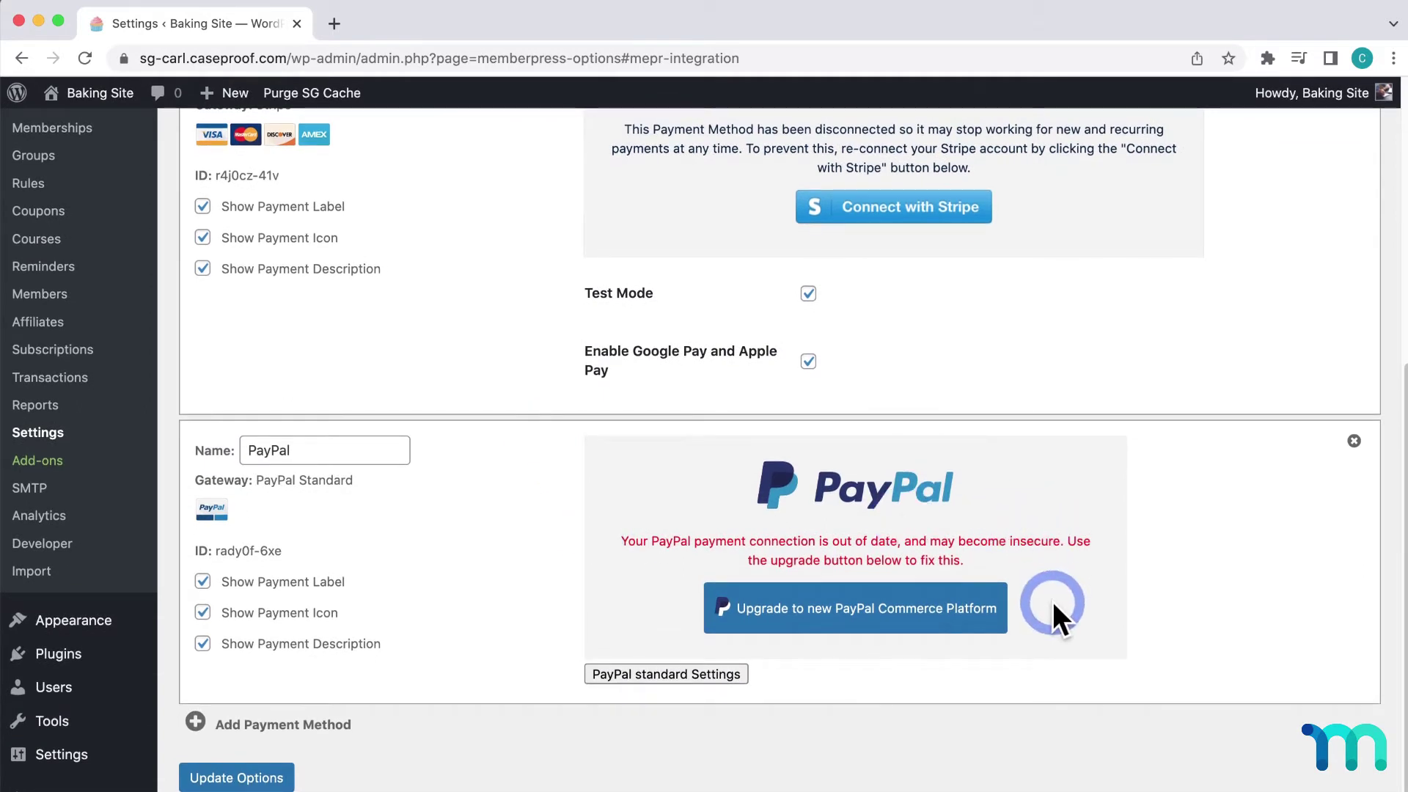
left_click(952, 608)
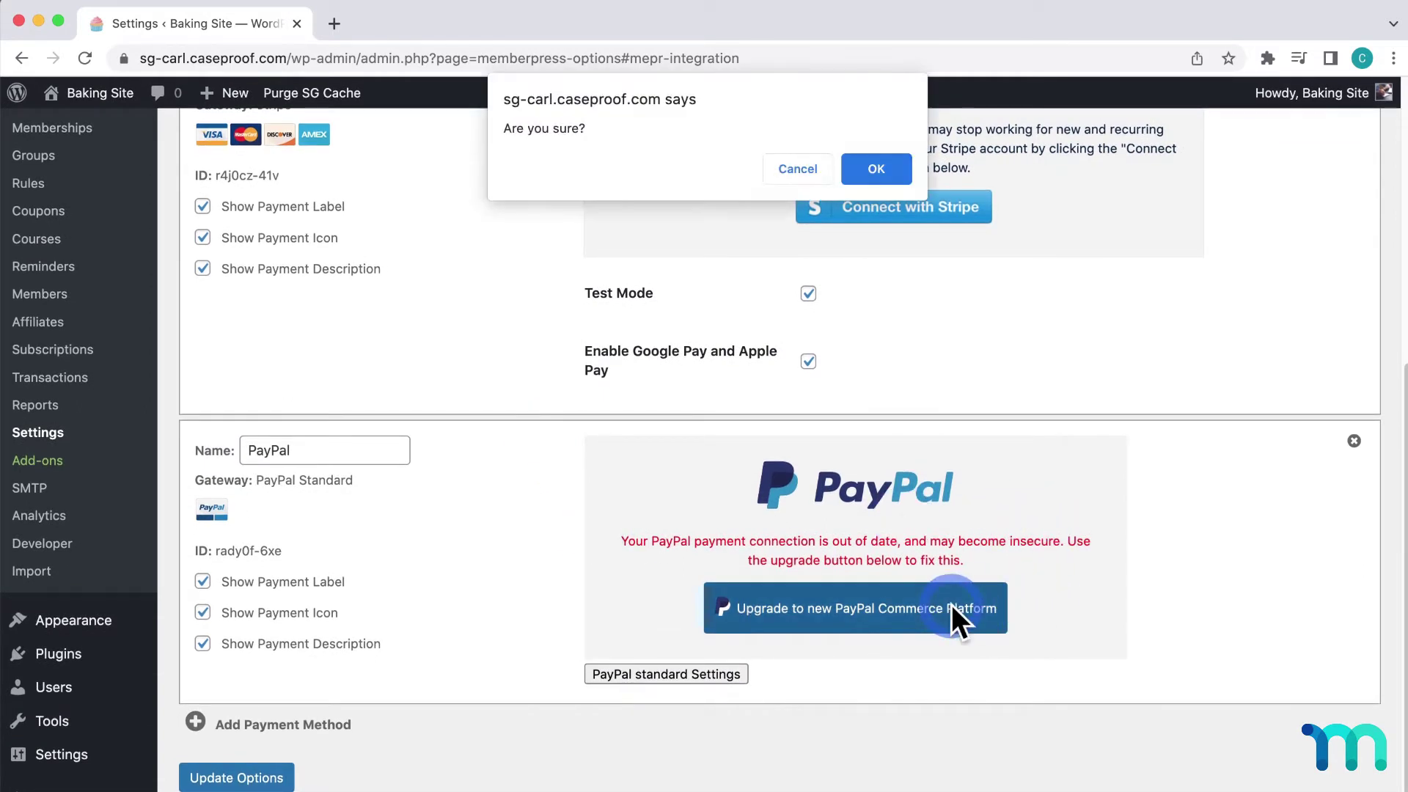
left_click(878, 170)
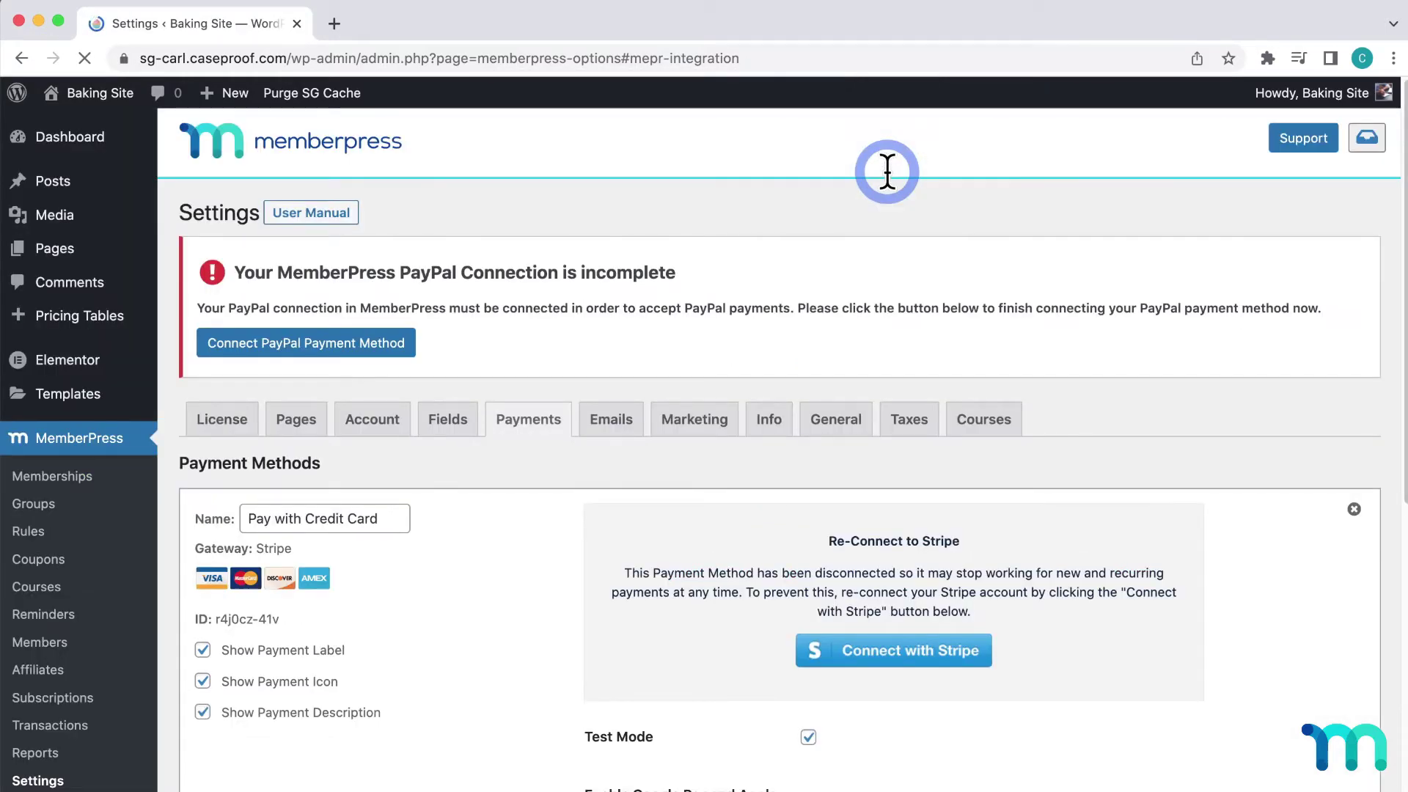
scroll(887, 172, "down", 7)
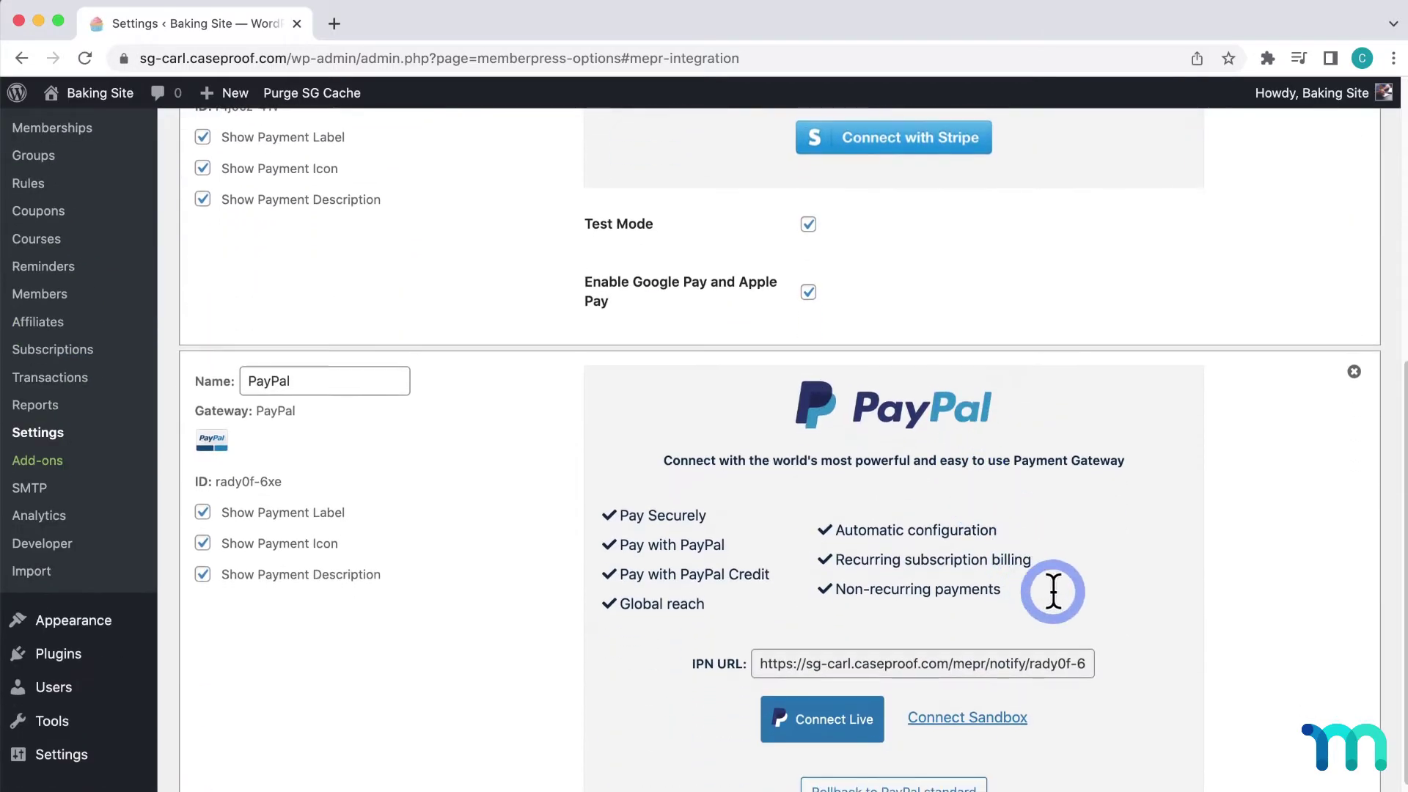
scroll(1053, 591, "down", 2)
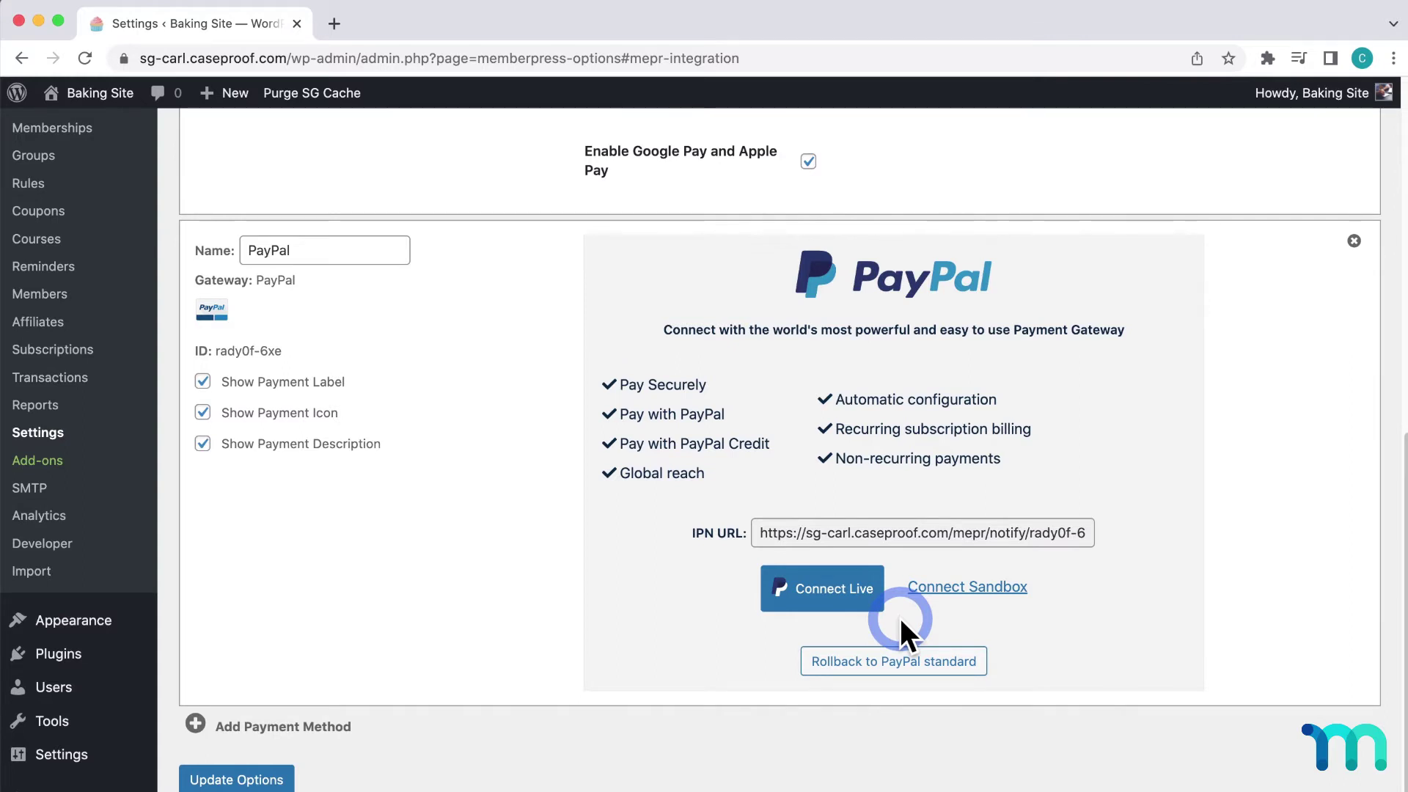
- Start a Connect Live PayPal connection and enter the account e-mail
left_click(844, 602)
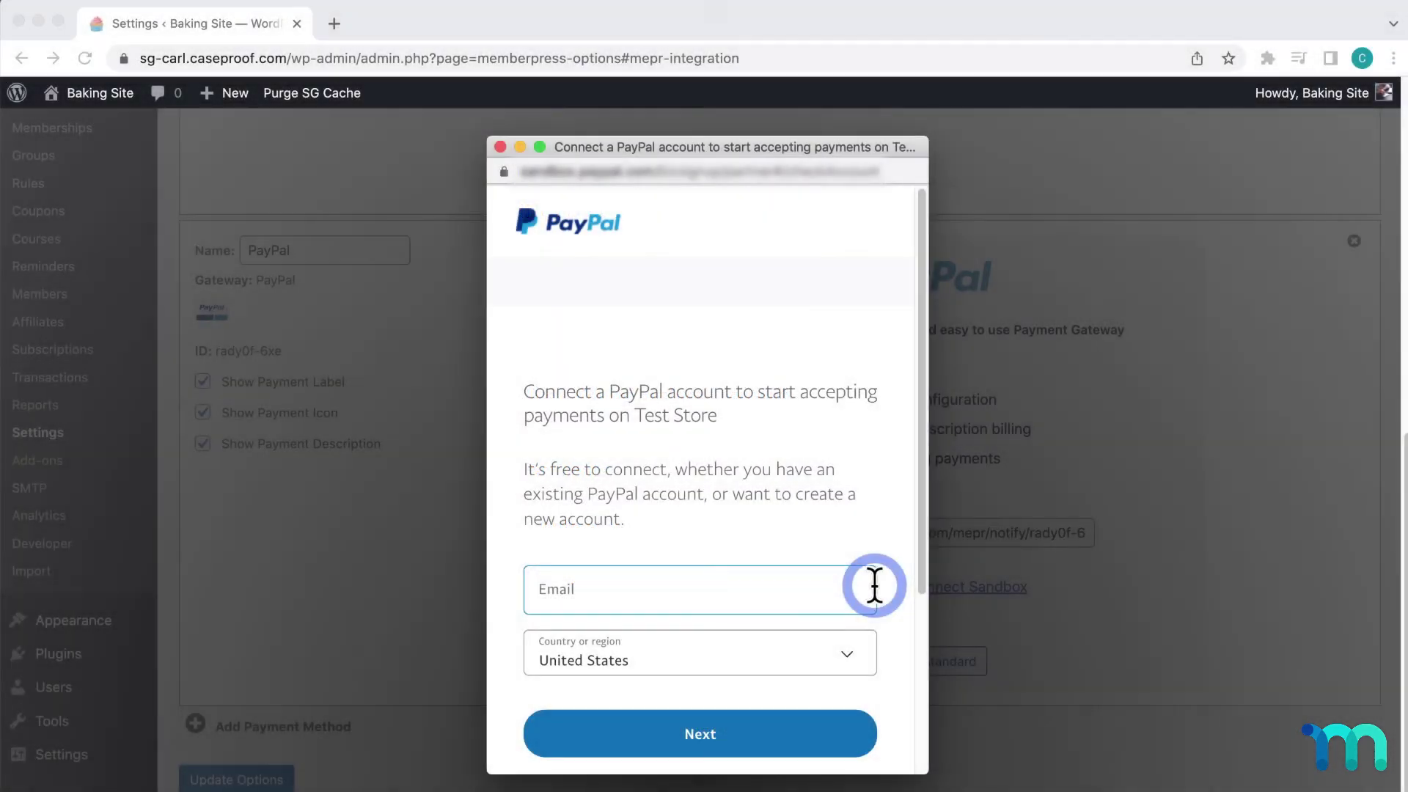
scroll(895, 580, "down", 3)
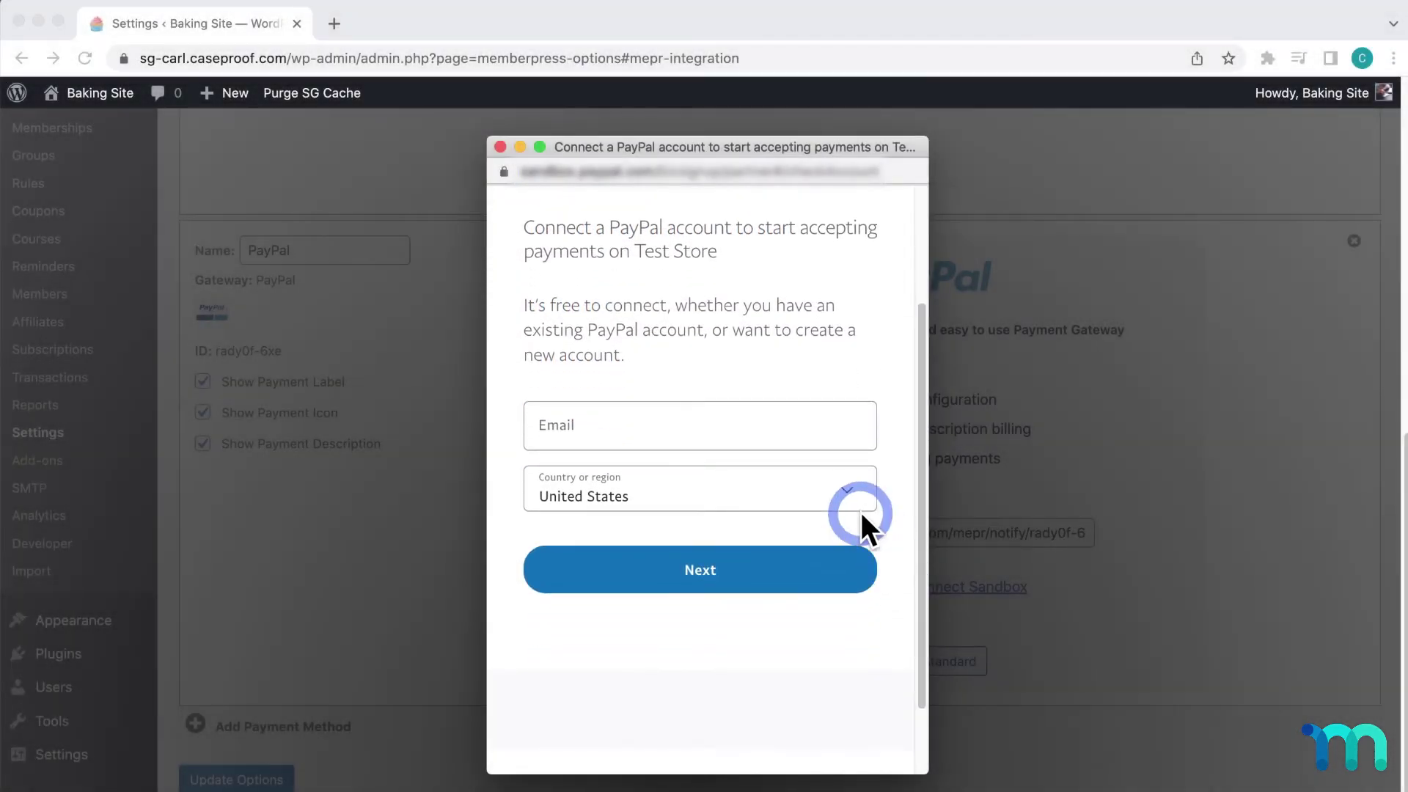
left_click(805, 425)
key("super+v")
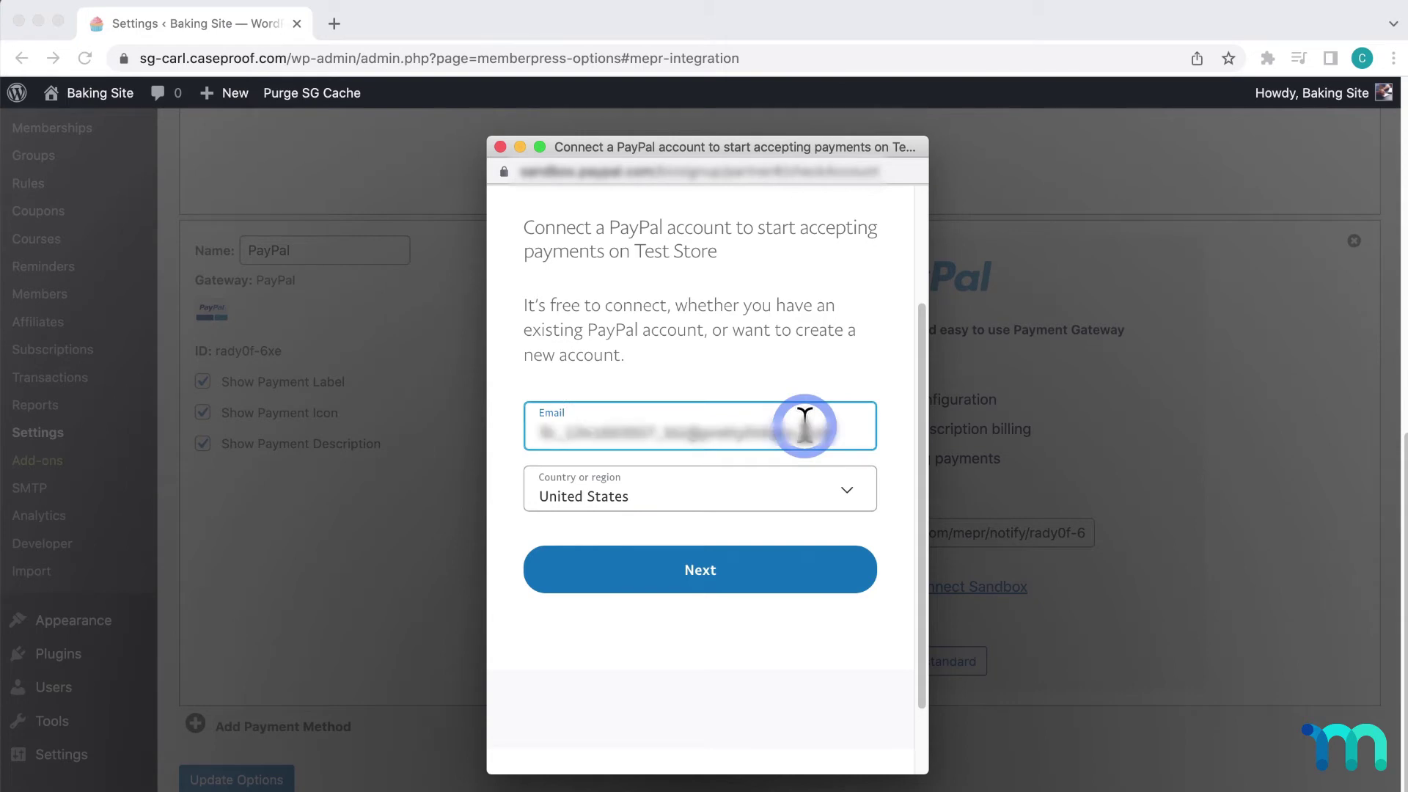
left_click(847, 575)
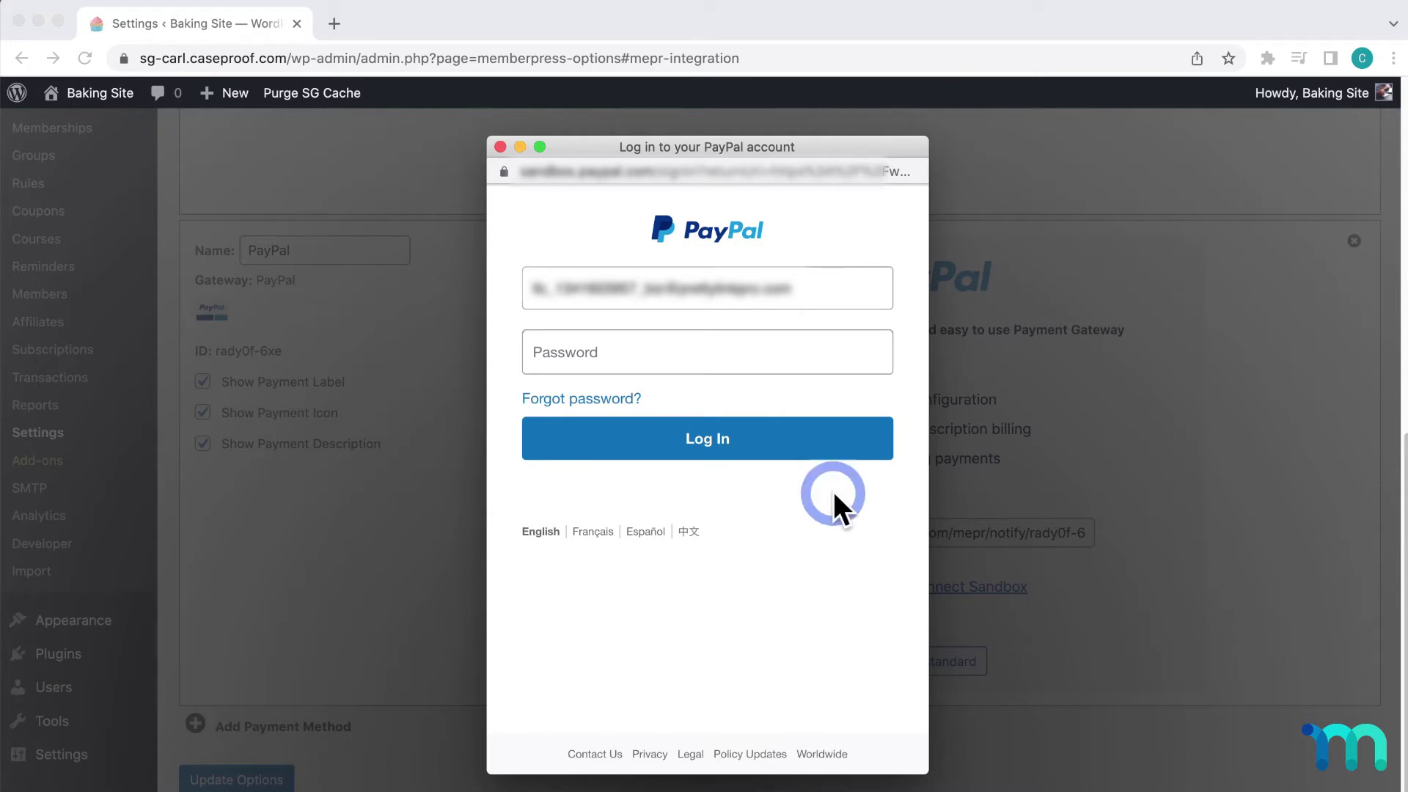
- Enter the PayPal account password and log in
left_click(798, 352)
type("•••••••")
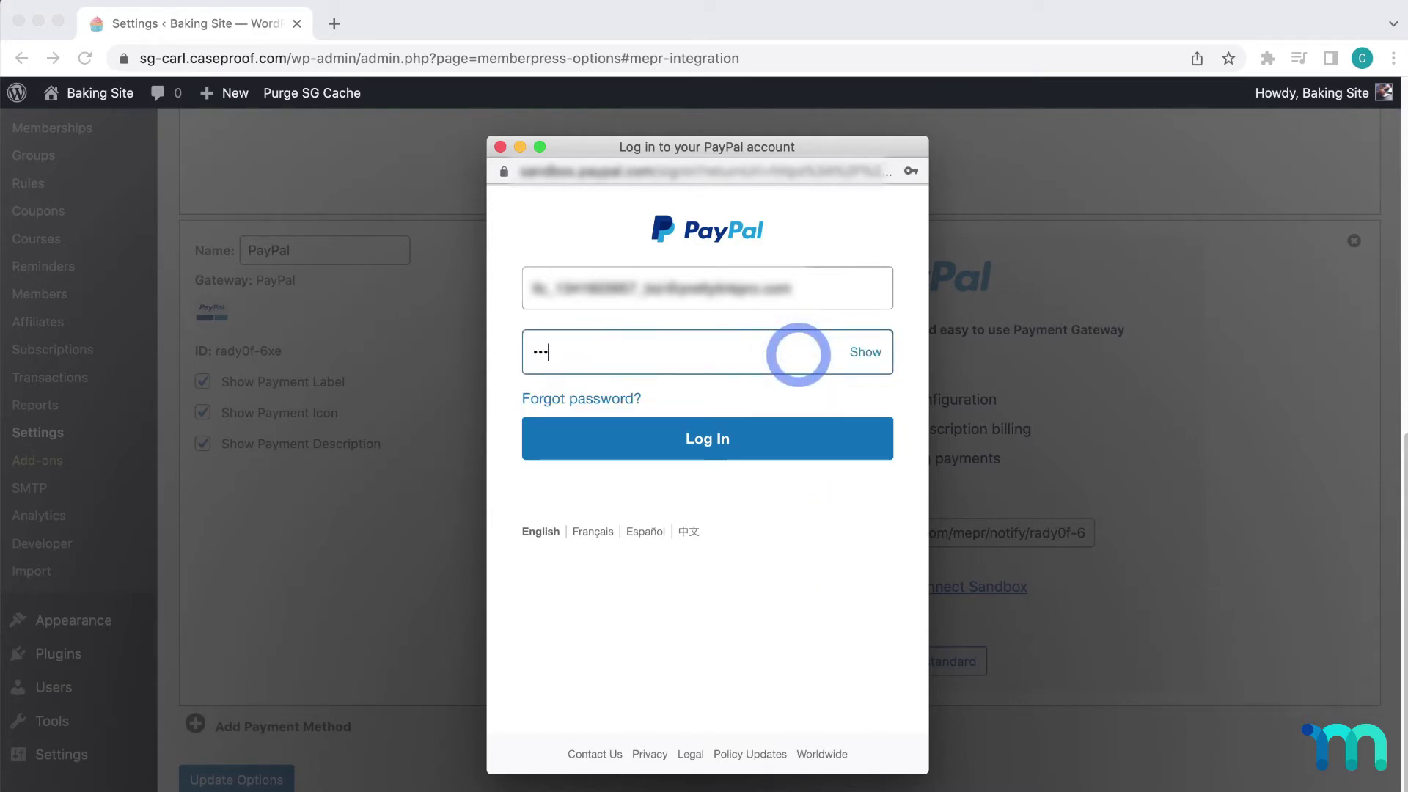
type("•")
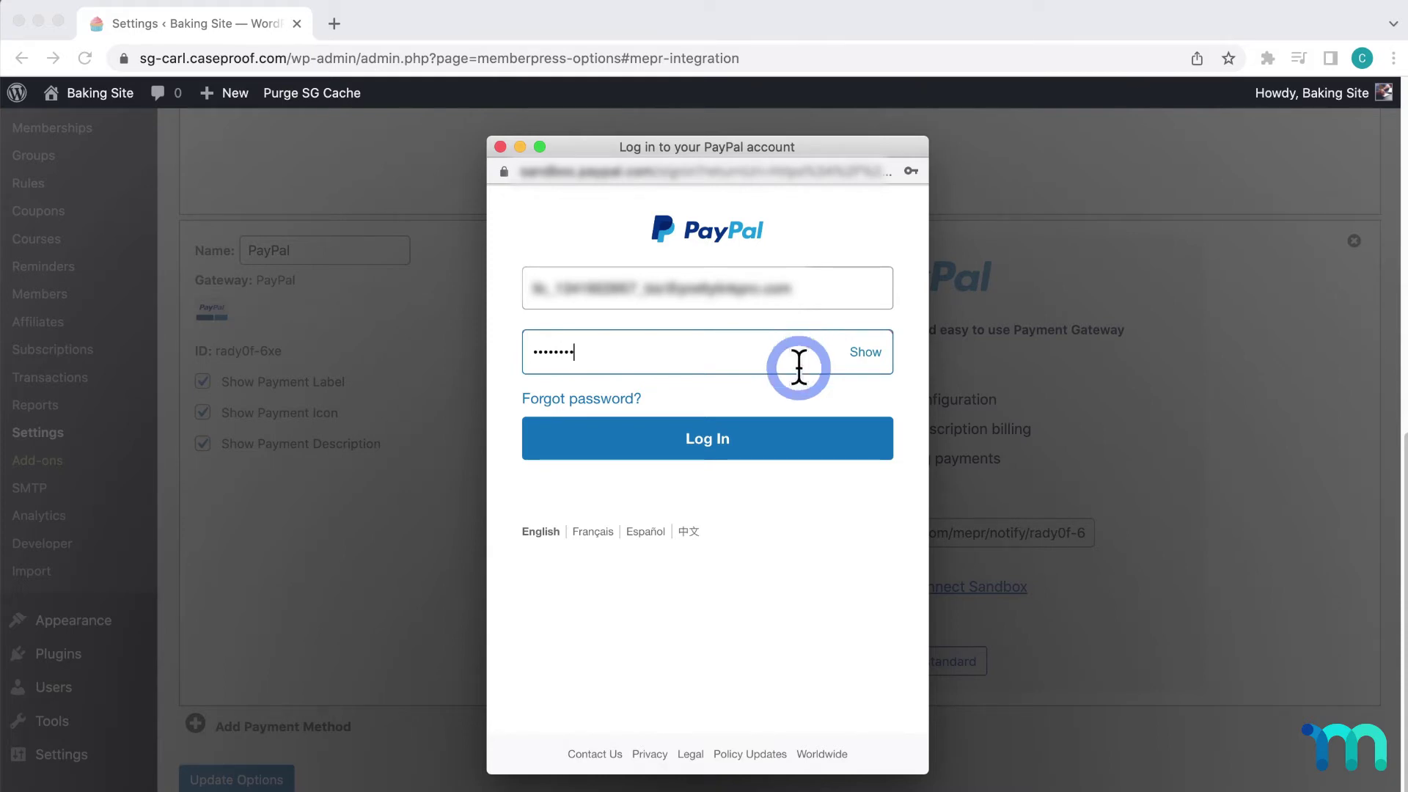
left_click(803, 397)
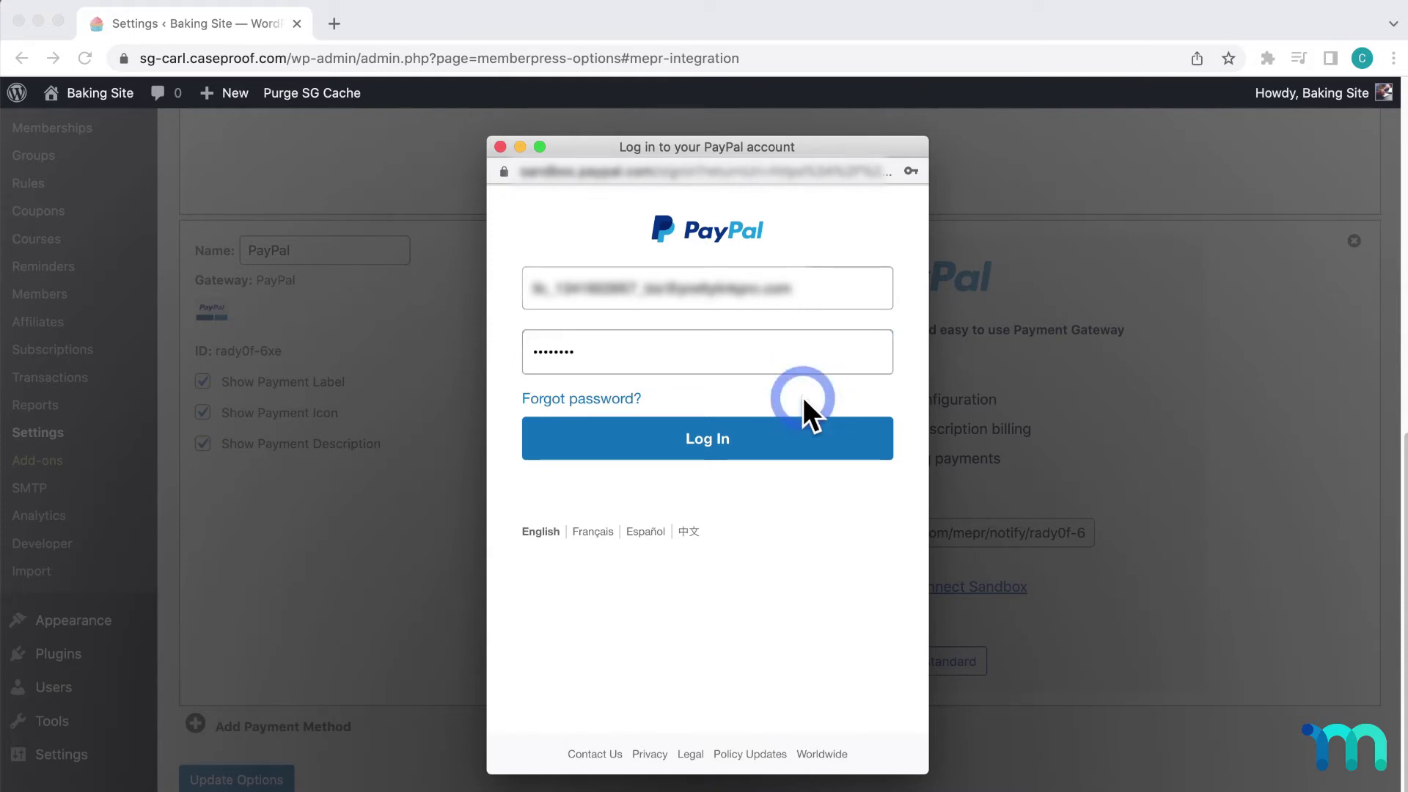
left_click(814, 440)
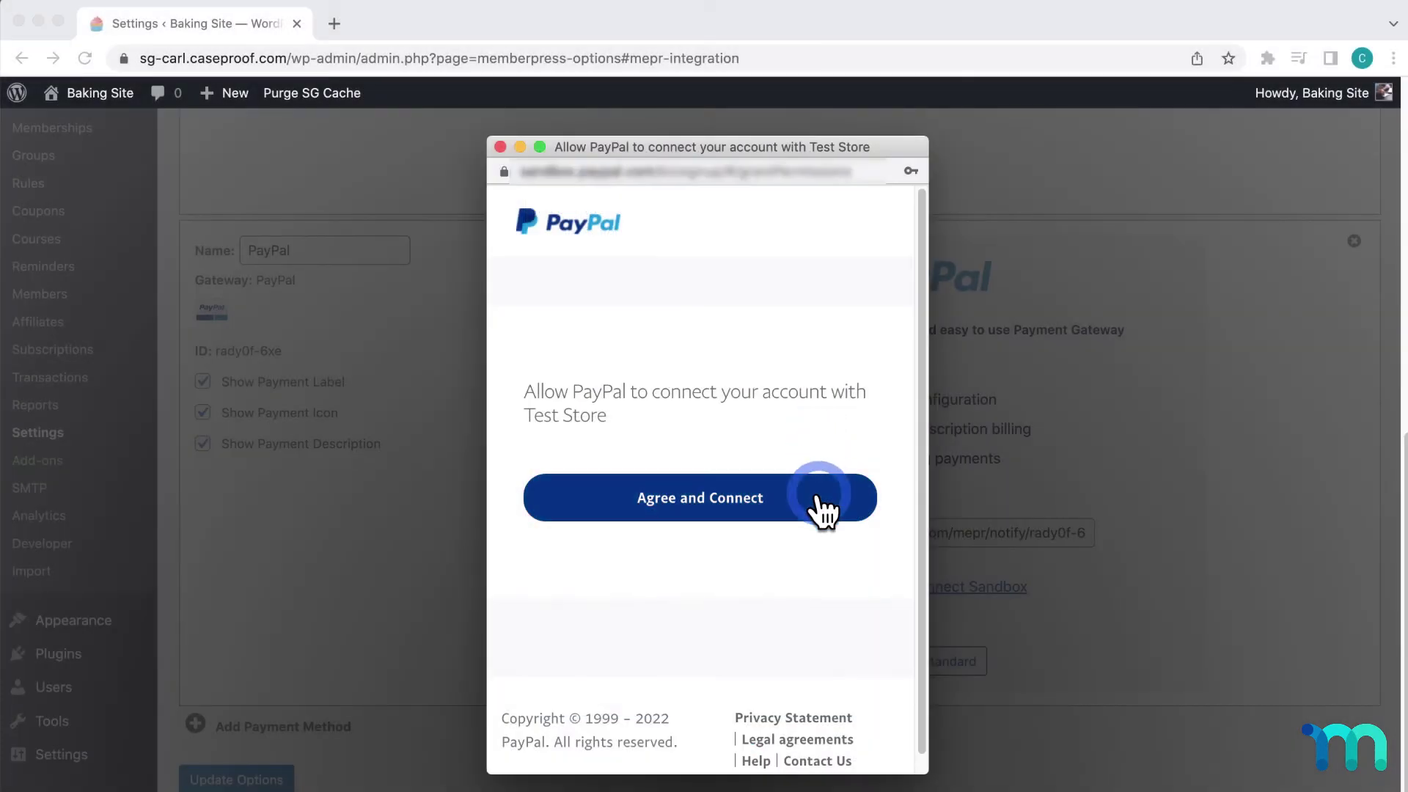
- Agree to connect the PayPal account with Test Store, then go back to Test Store
left_click(818, 497)
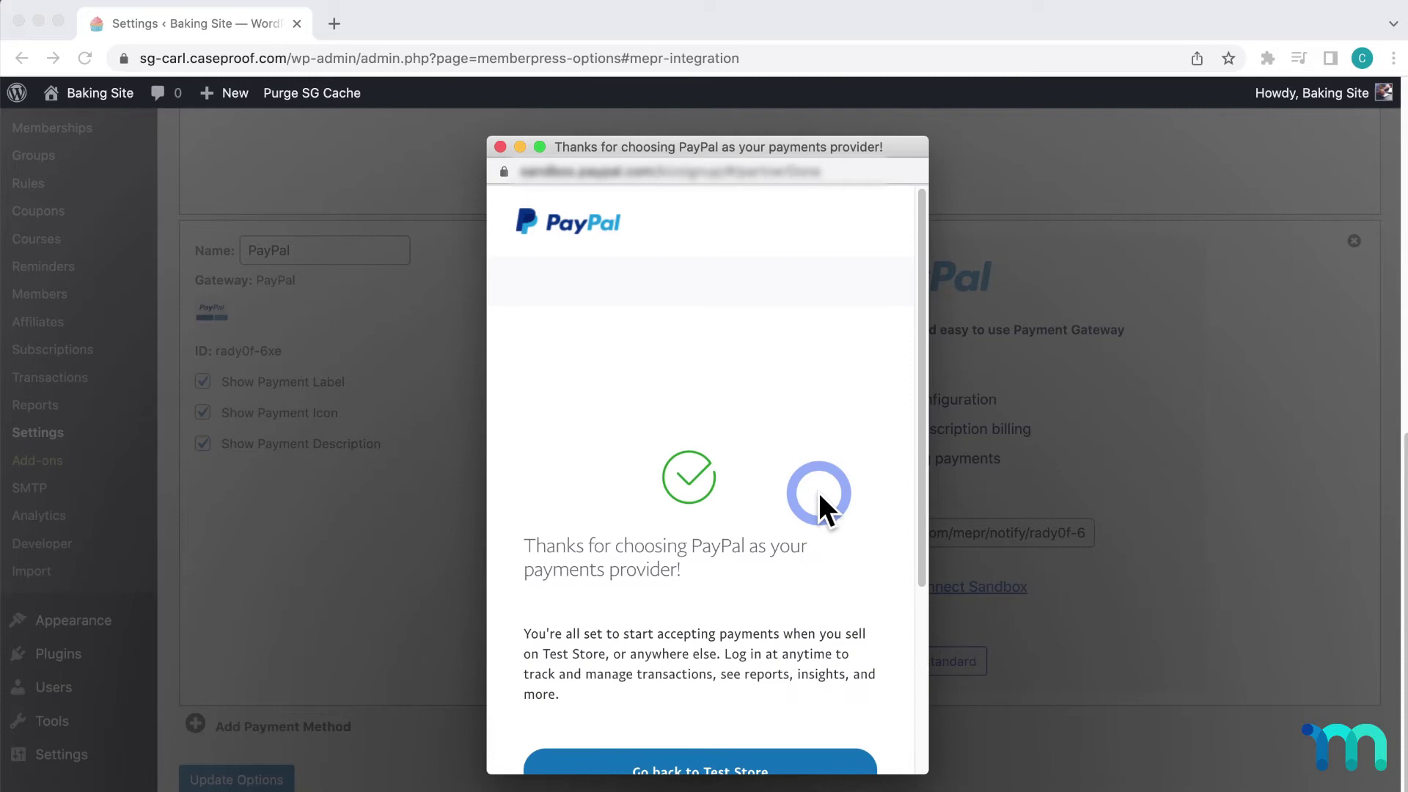
scroll(819, 492, "down", 3)
left_click(804, 570)
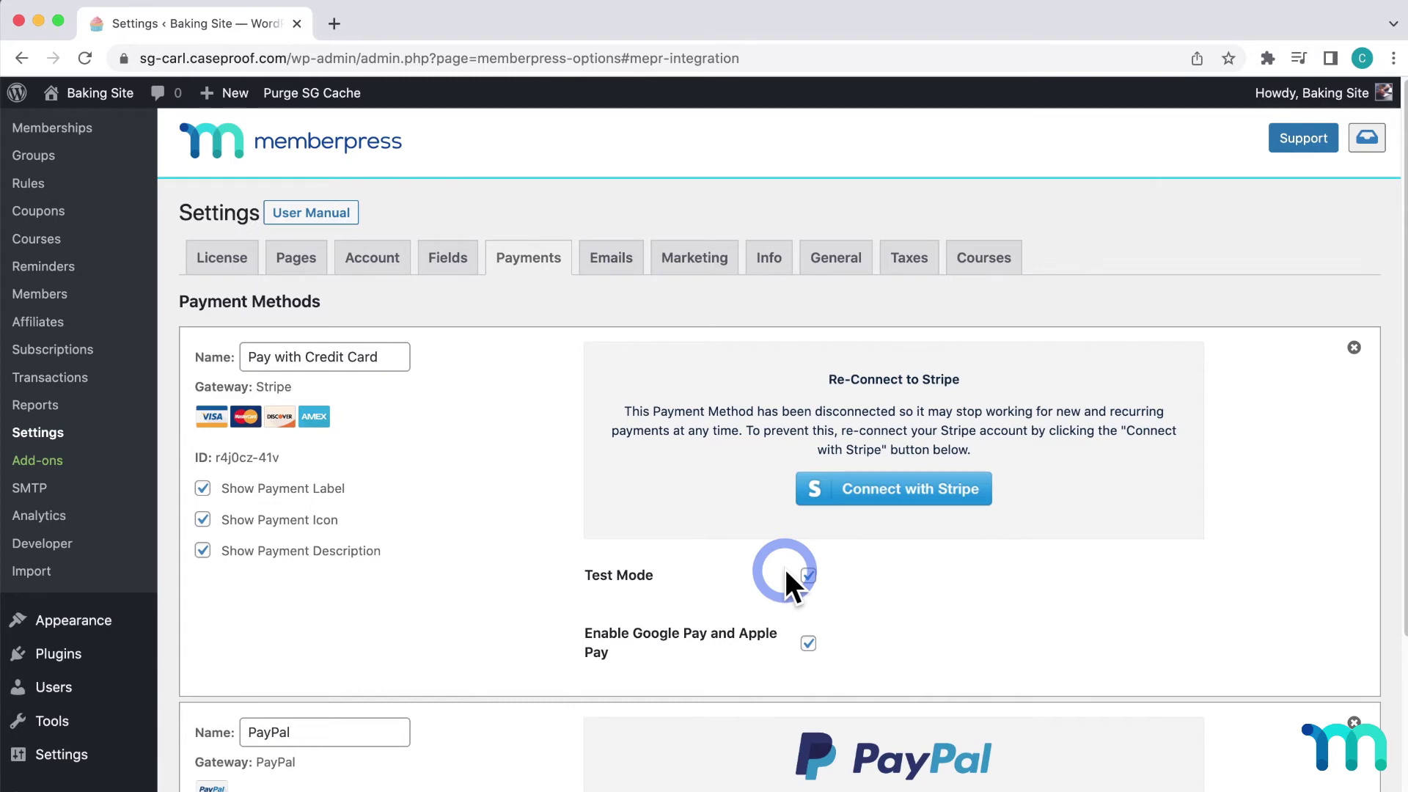
- Check that PayPal shows 'Connected to PayPal Commerce Platform - Live mode' and update the options
scroll(785, 567, "down", 5)
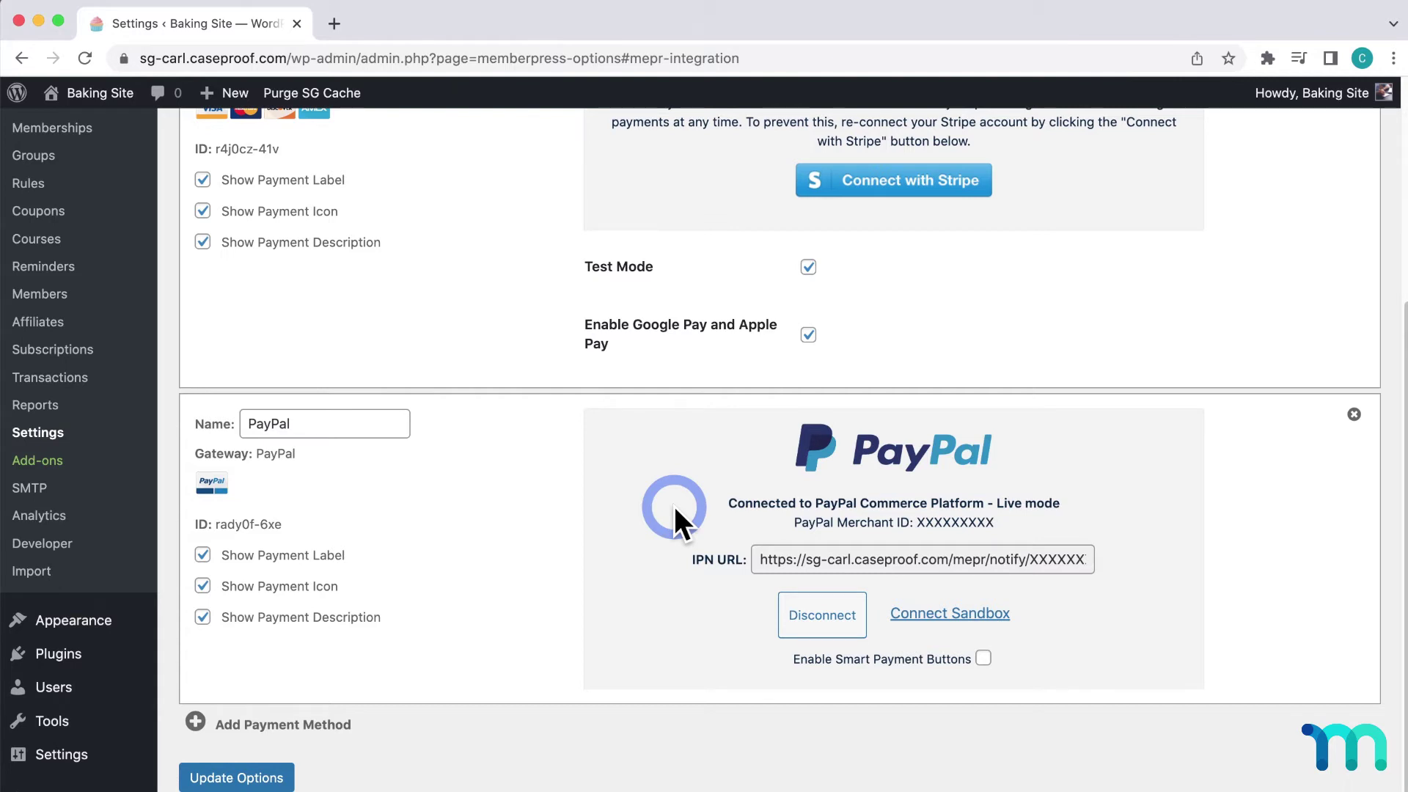
left_click(257, 782)
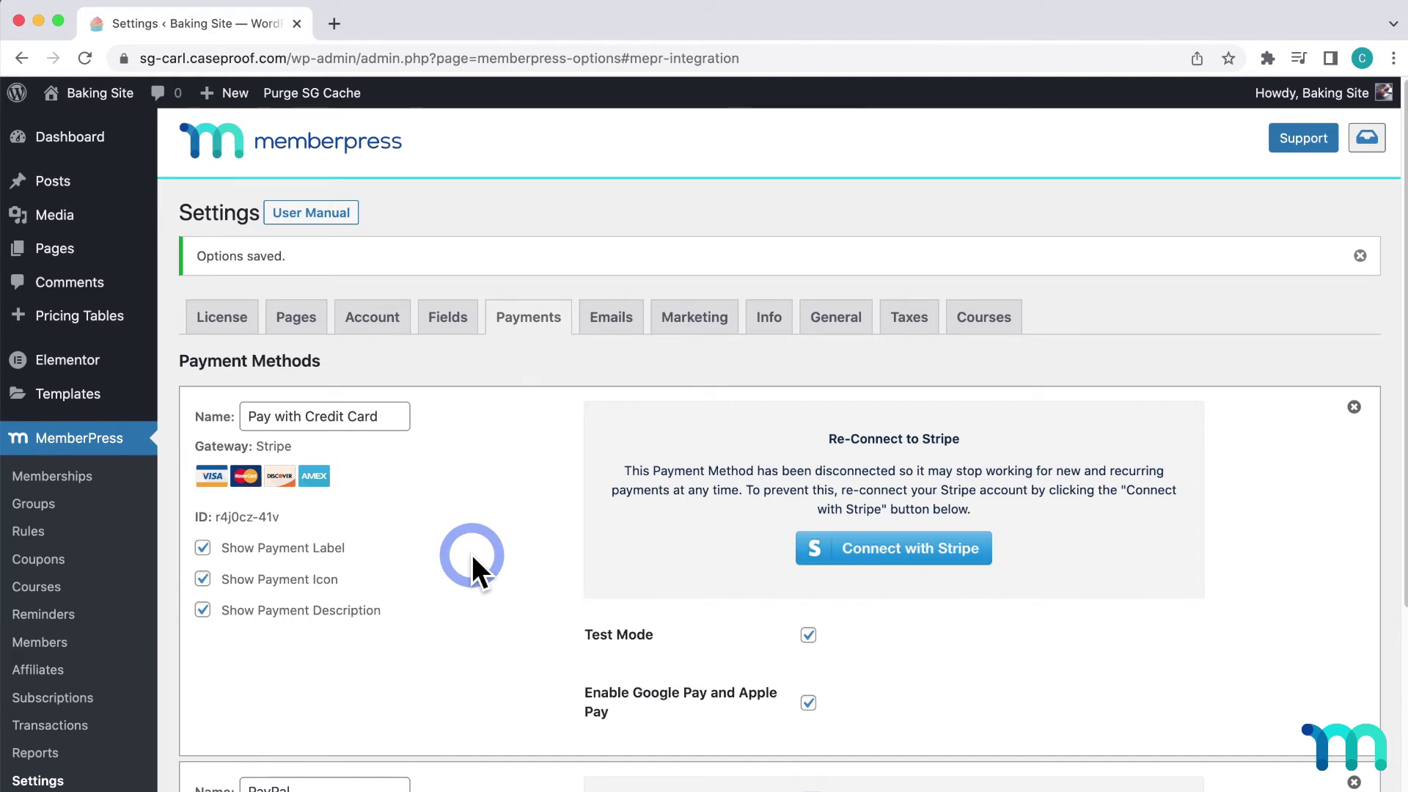
- Open the site in a private window and start signing up for the Pro membership
mouse_move(113, 96)
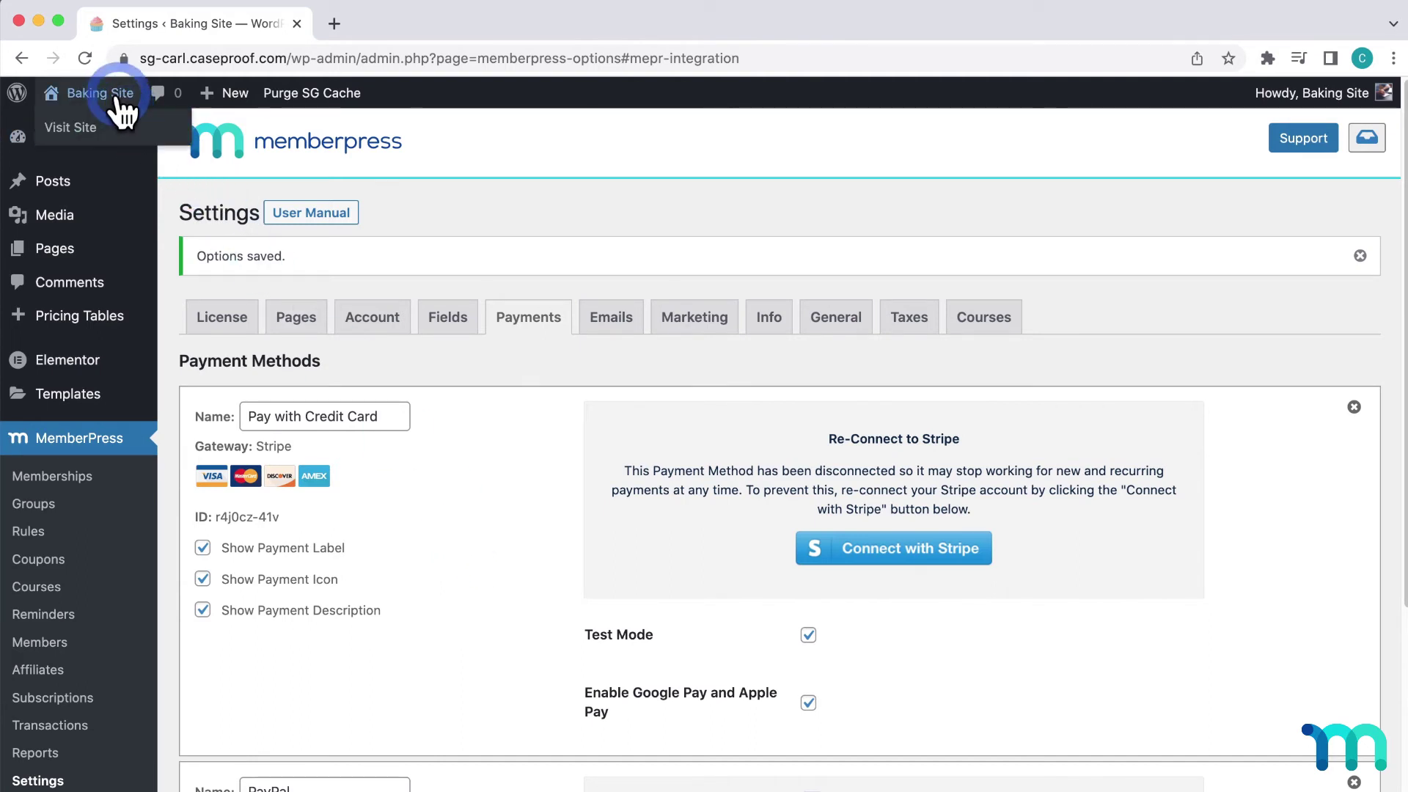
right_click(121, 123)
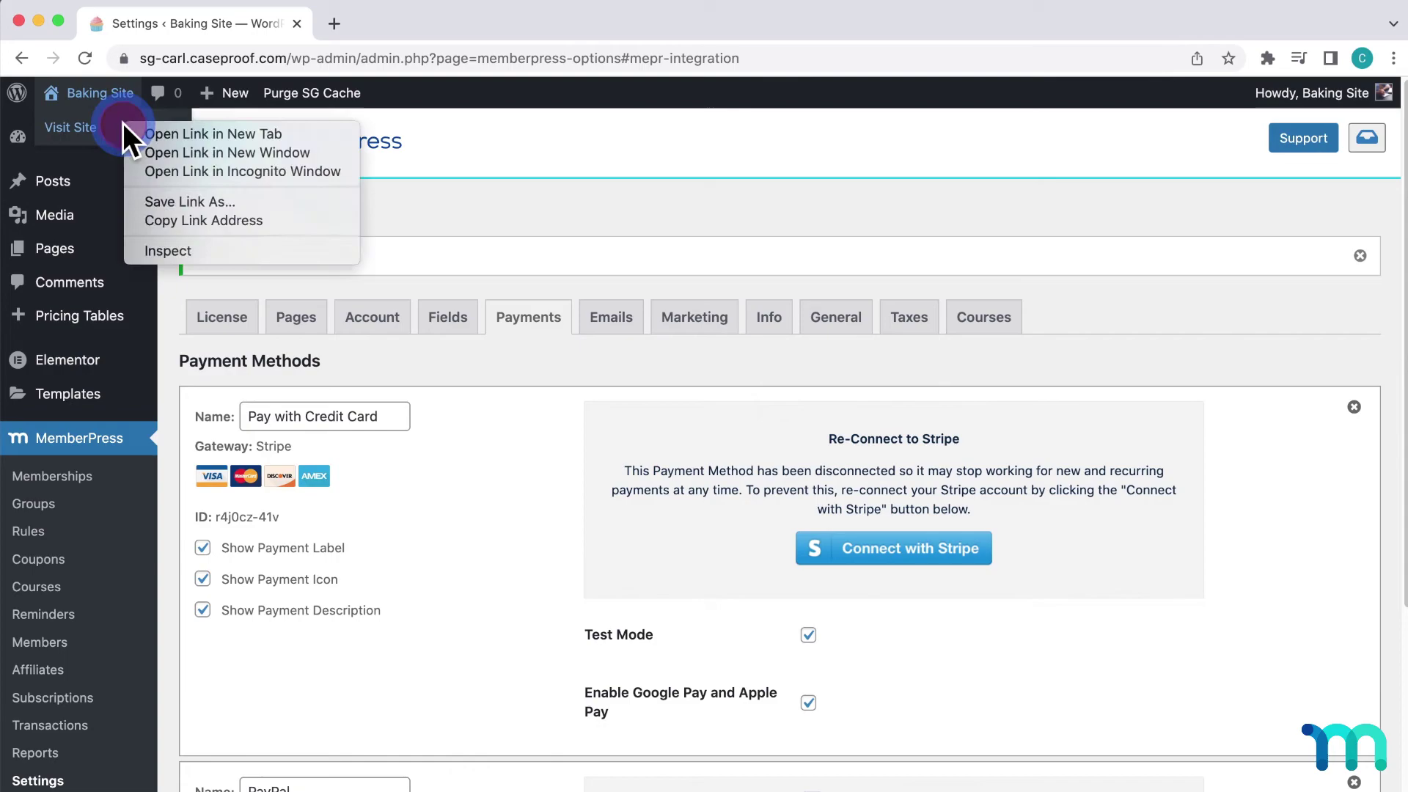
left_click(266, 173)
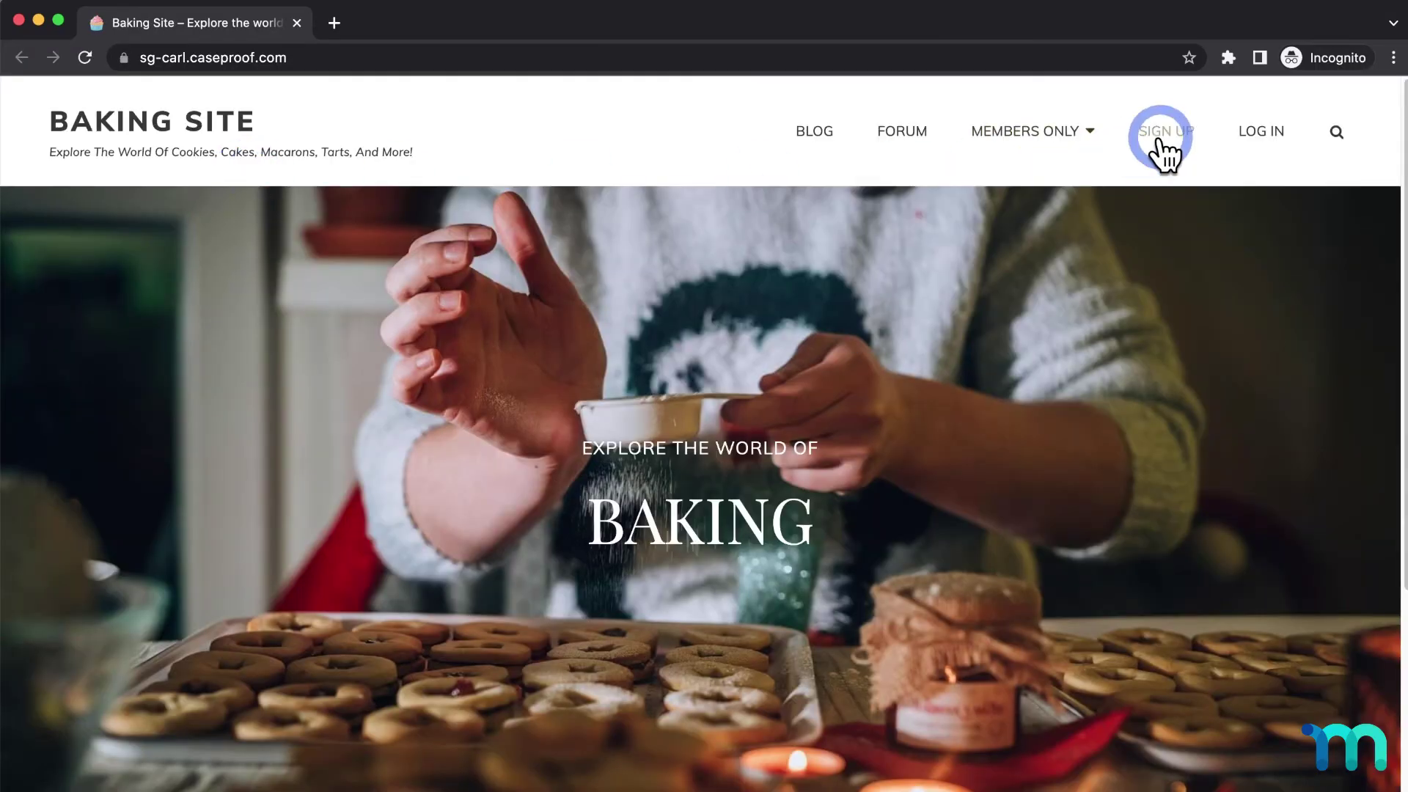
left_click(1156, 144)
scroll(1081, 363, "down", 5)
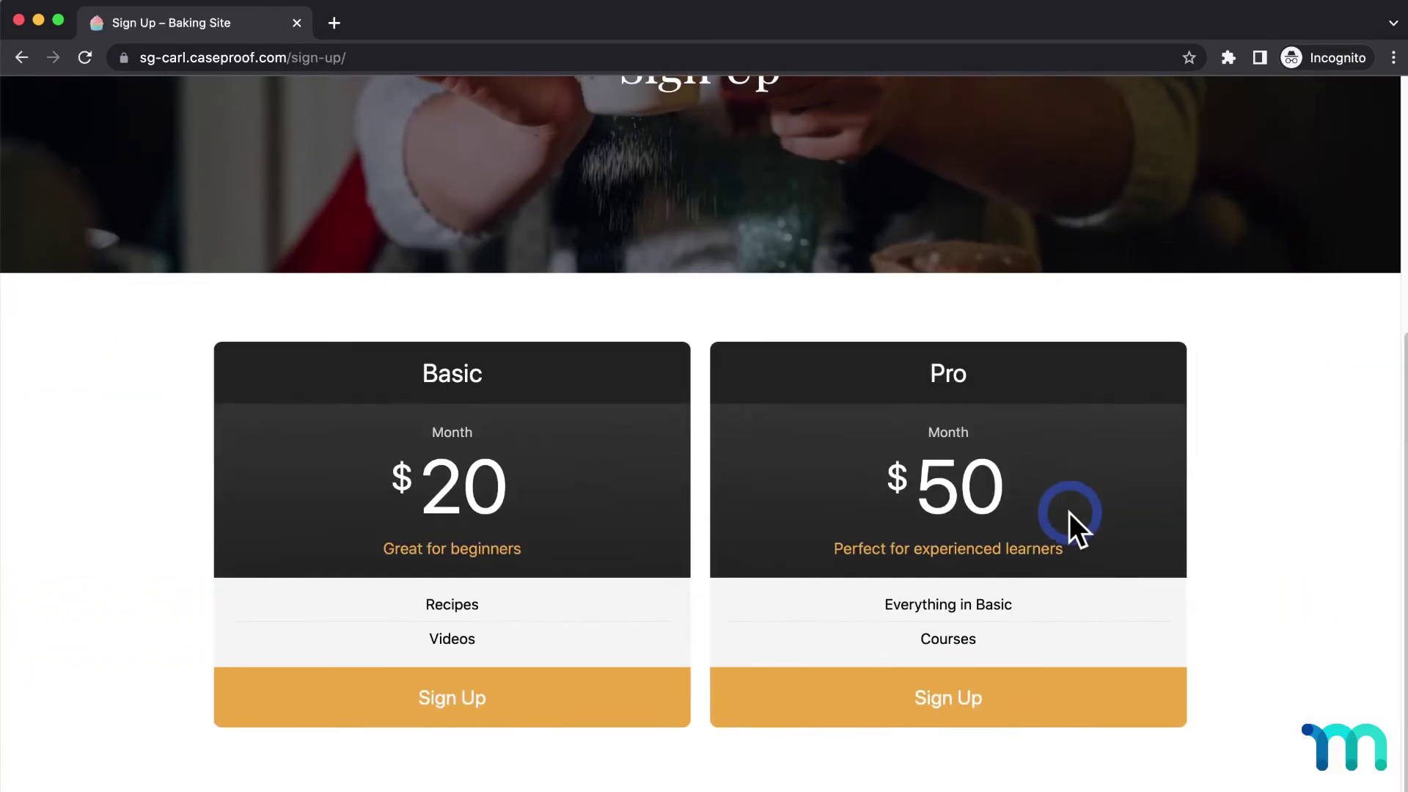
left_click(974, 702)
- Fill in the test member's first and last name, username, e-mail, password and password confirmation
scroll(936, 514, "down", 10)
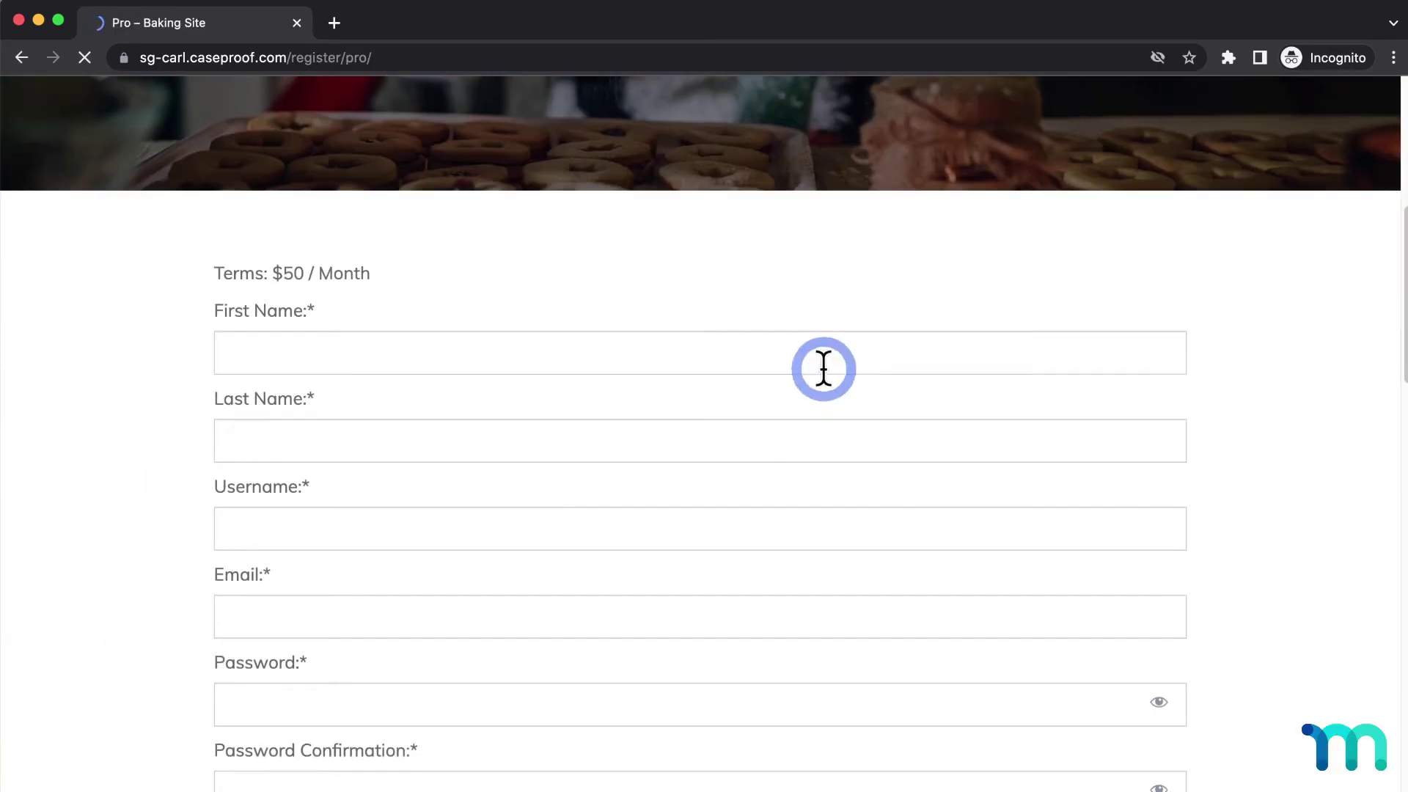
left_click(827, 355)
type("John")
key("Tab")
type("Doe")
key("Tab")
type("johndoe30303030")
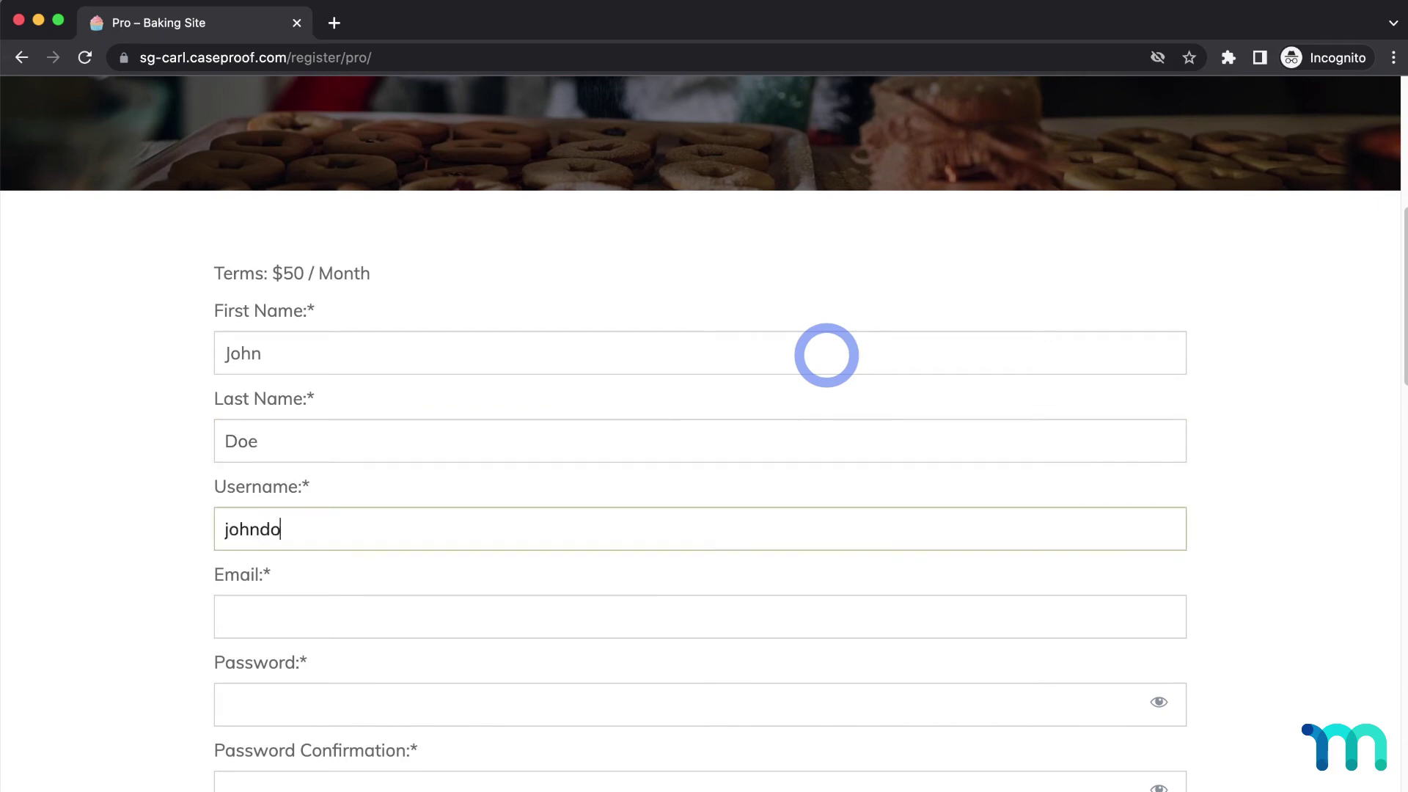
key("Tab")
type("johndoe30303030@fake.com")
key("Tab")
type("1234")
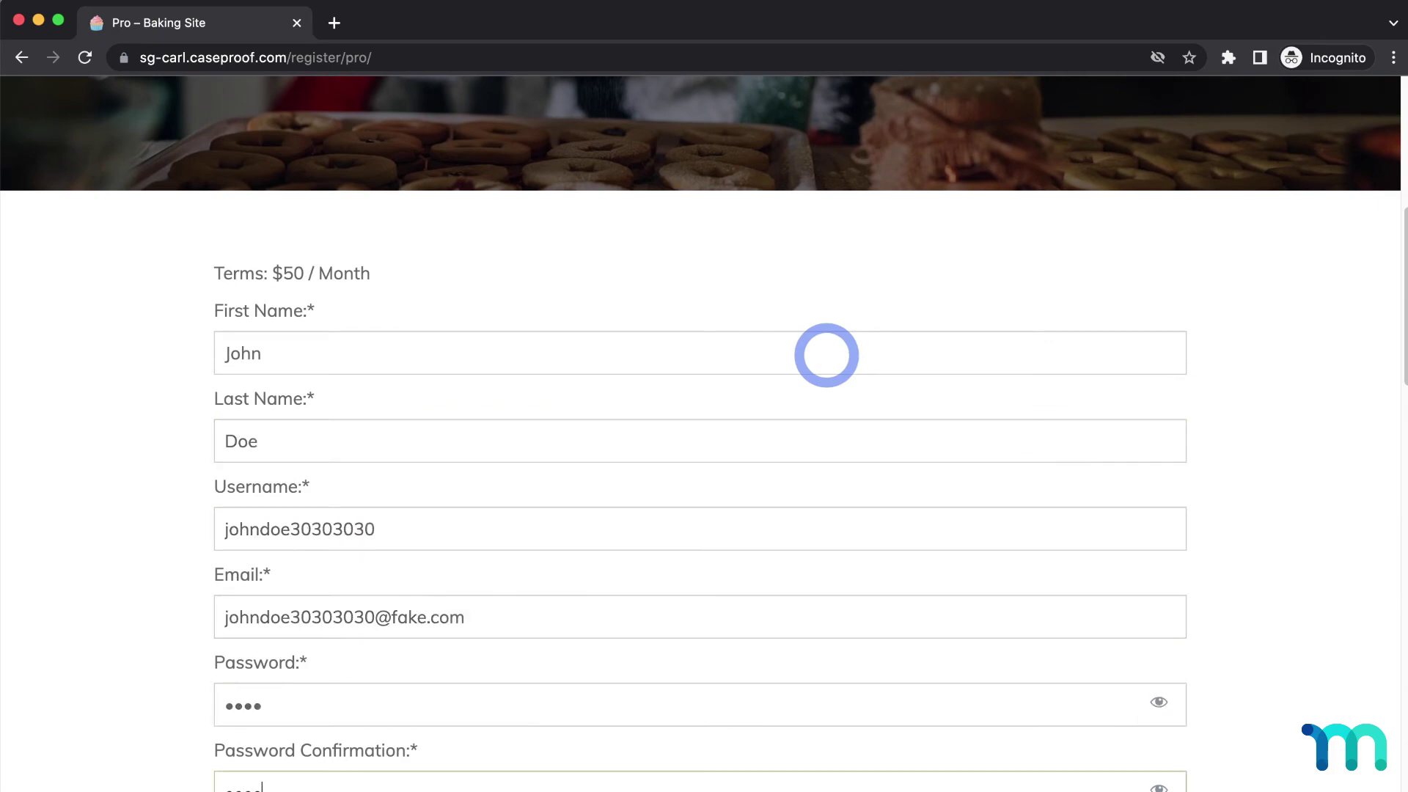
key("Tab")
type("1234")
- Choose PayPal as the payment method
scroll(827, 355, "down", 3)
left_click(817, 563)
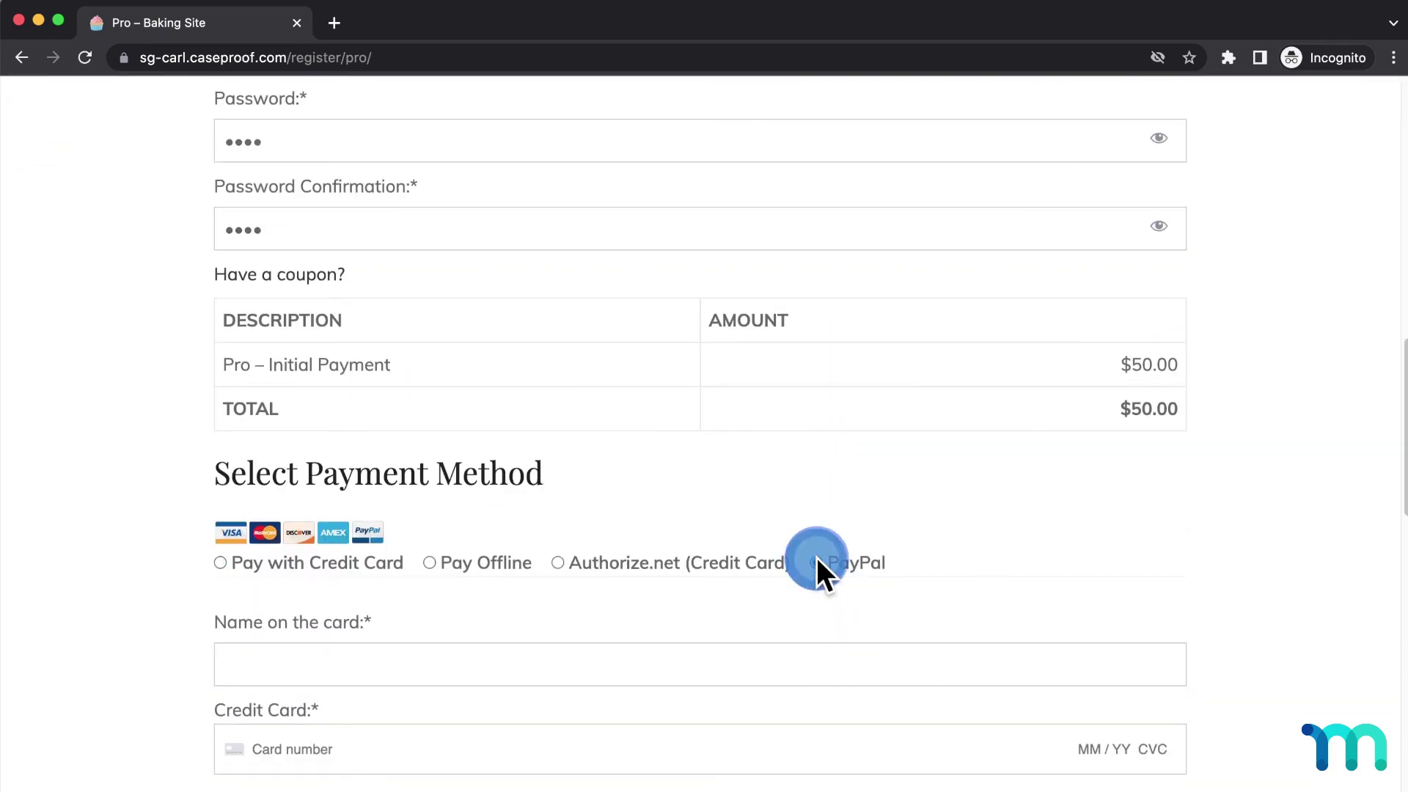
scroll(741, 587, "down", 3)
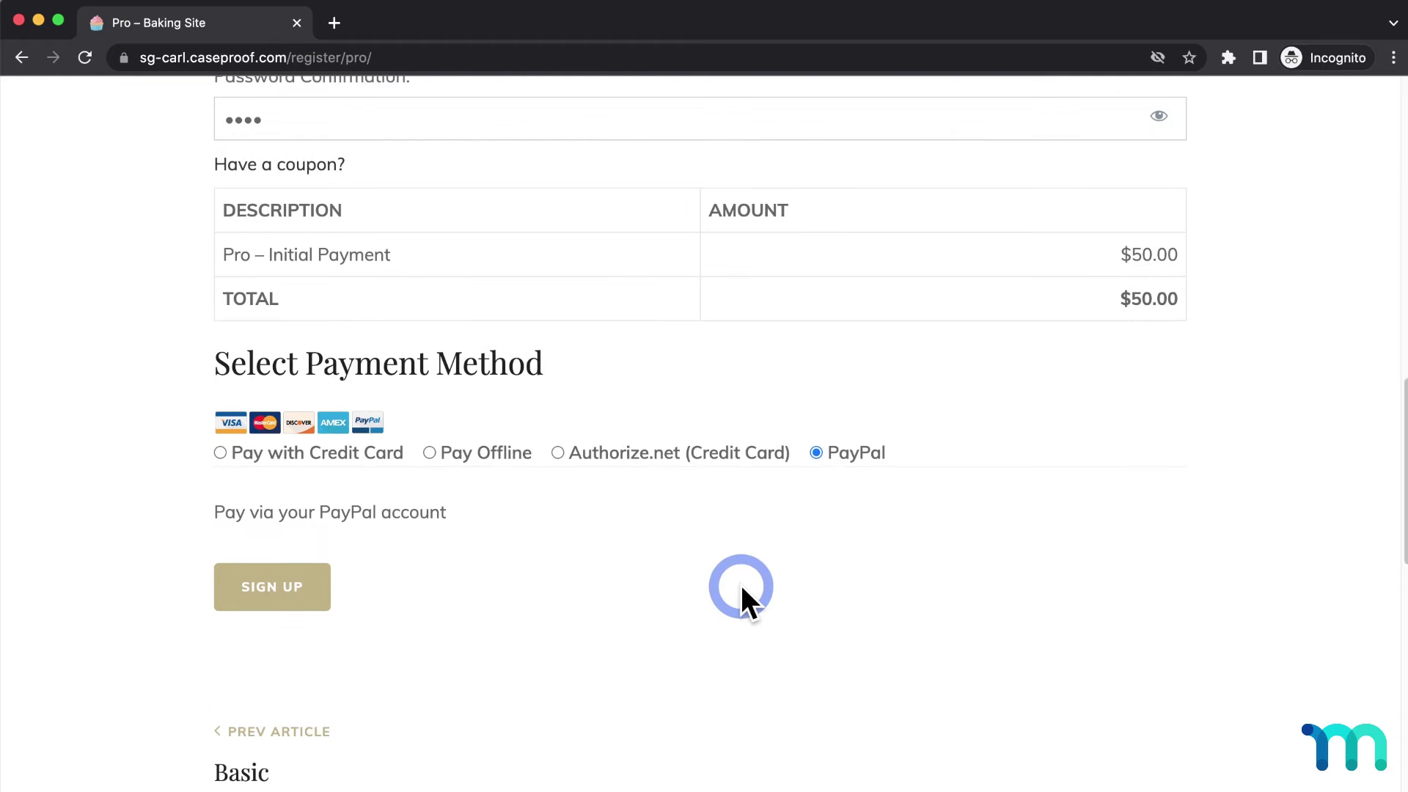
- Submit the registration and enter the PayPal buyer account e-mail
left_click(326, 591)
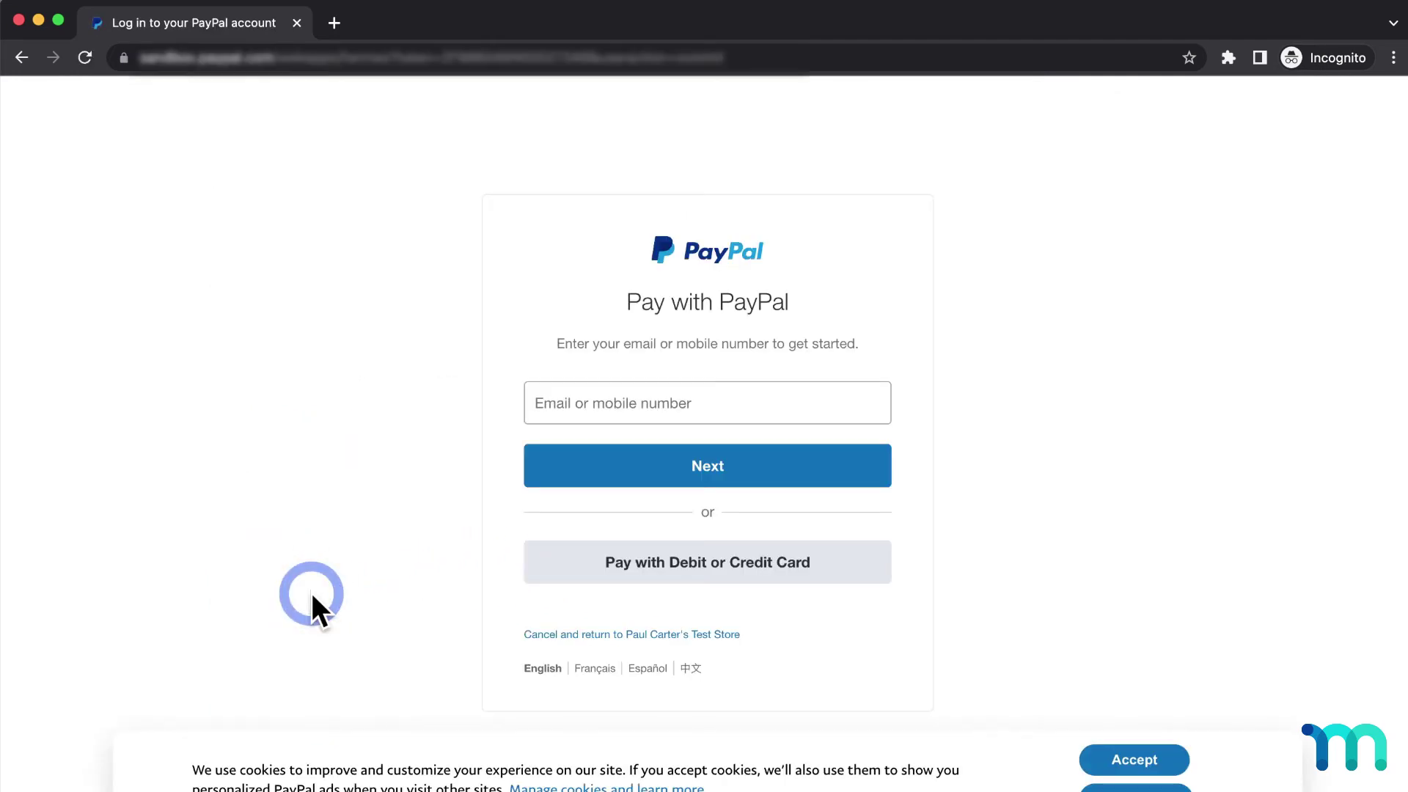
left_click(849, 403)
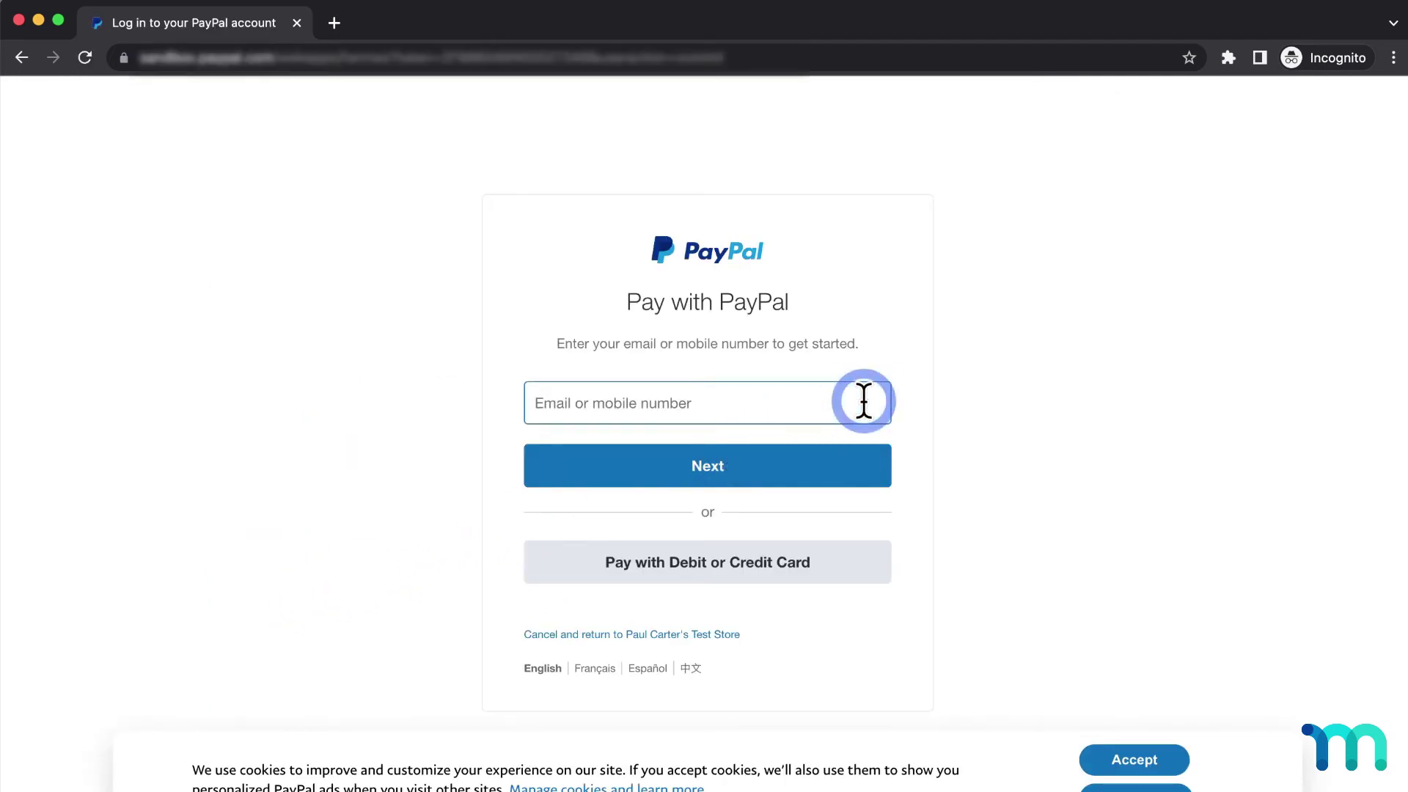
type("test")
key("BackSpace")
key("BackSpace")
key("BackSpace")
type("personal@example")
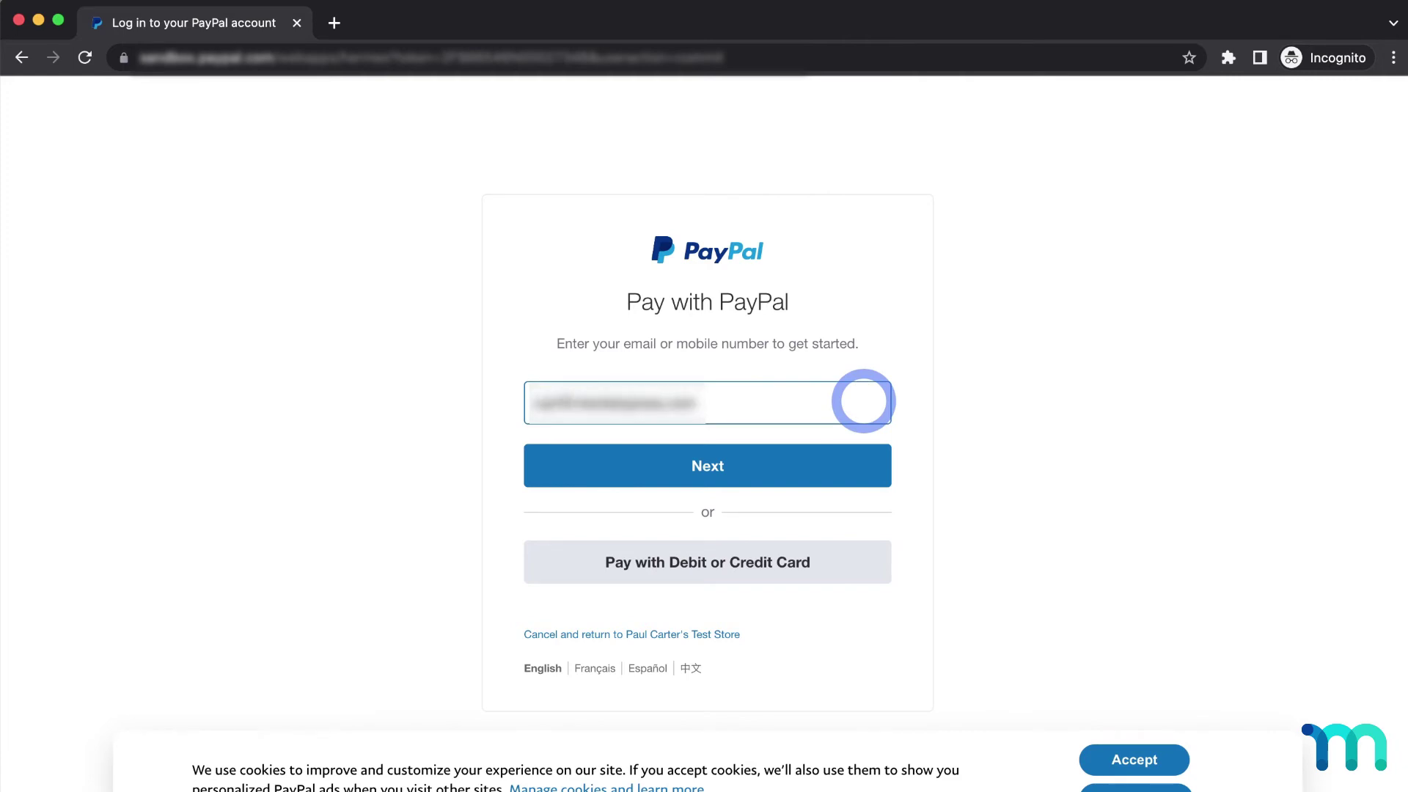
left_click(856, 469)
- Enter the buyer account password and log in to PayPal
left_click(874, 464)
type("•")
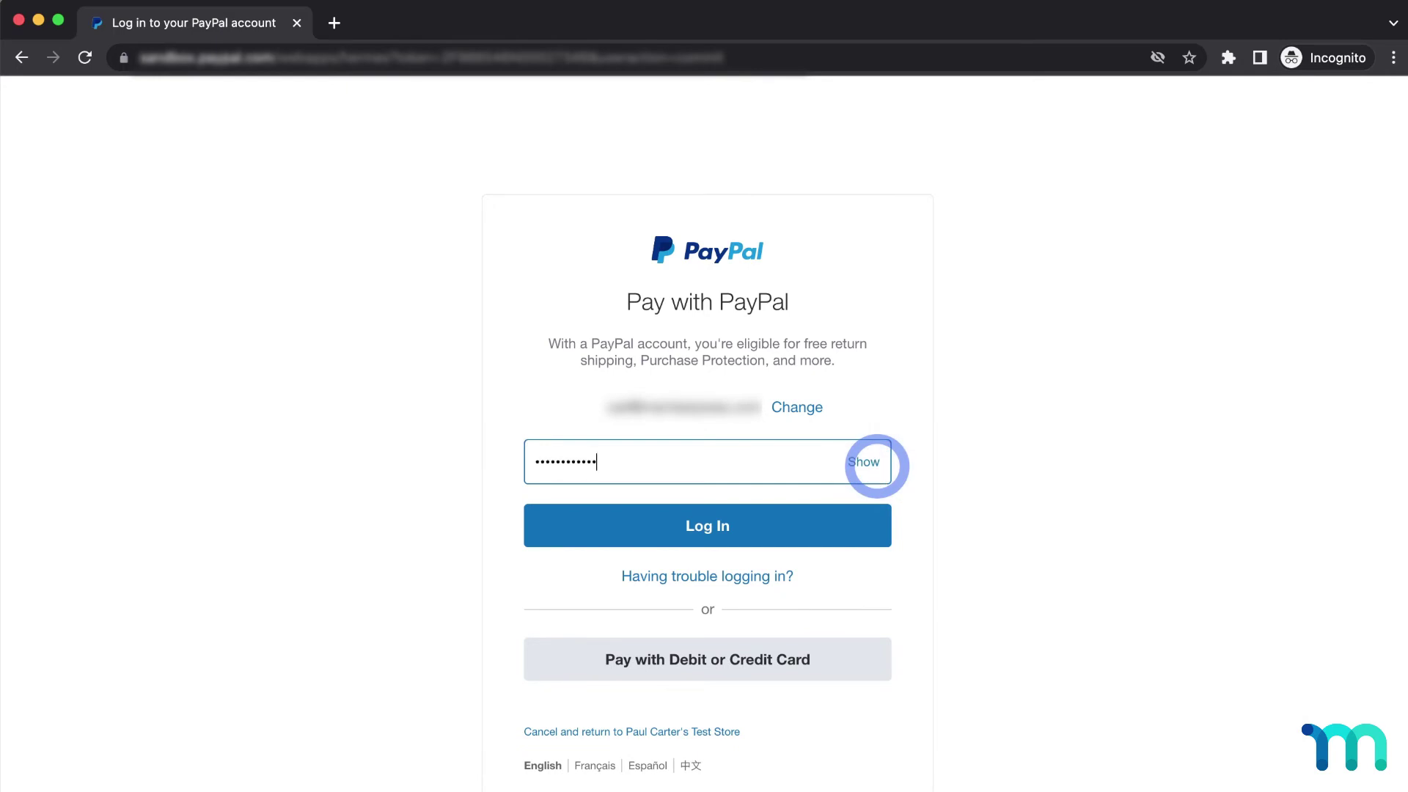
left_click(859, 521)
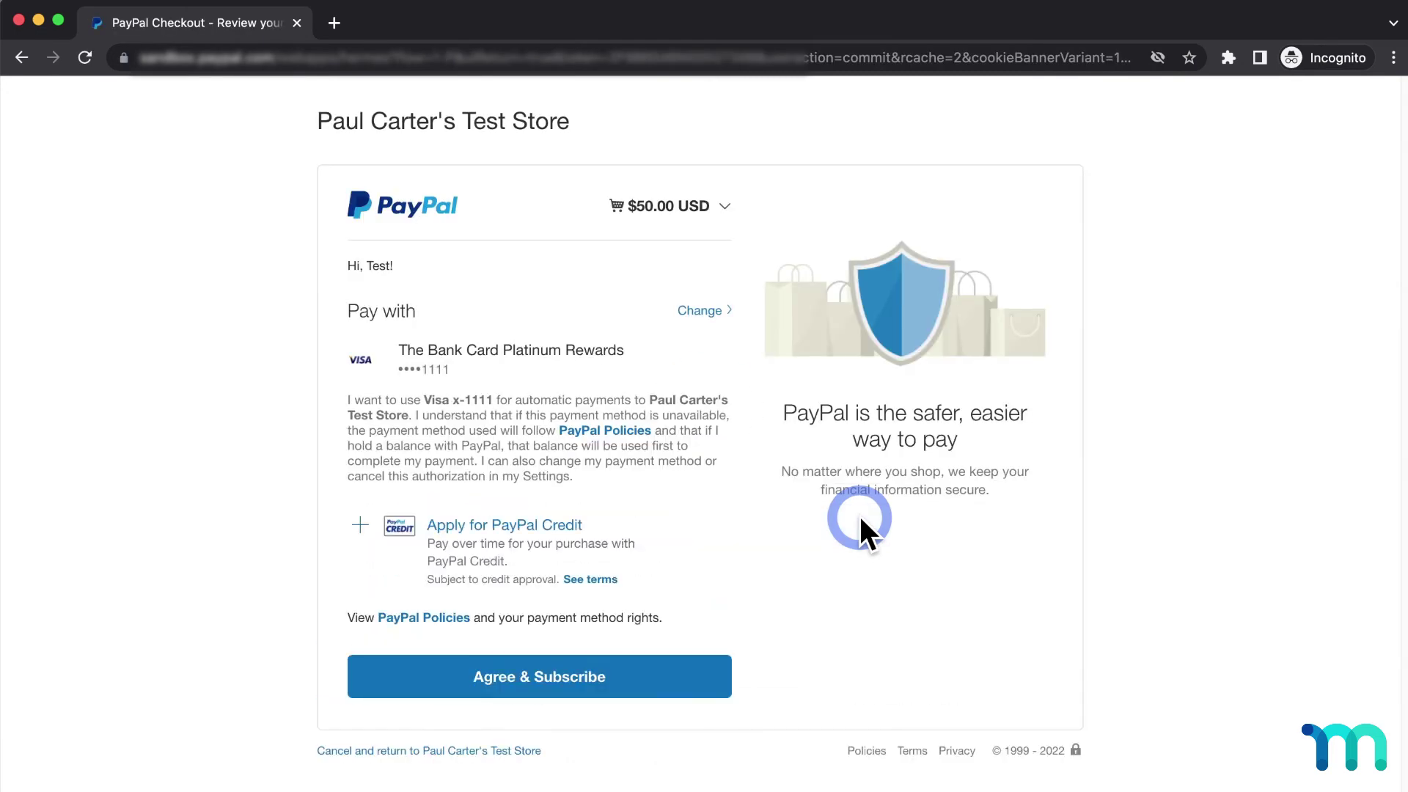
- Review the $50.00 USD subscription details, then Agree & Subscribe
left_click(726, 206)
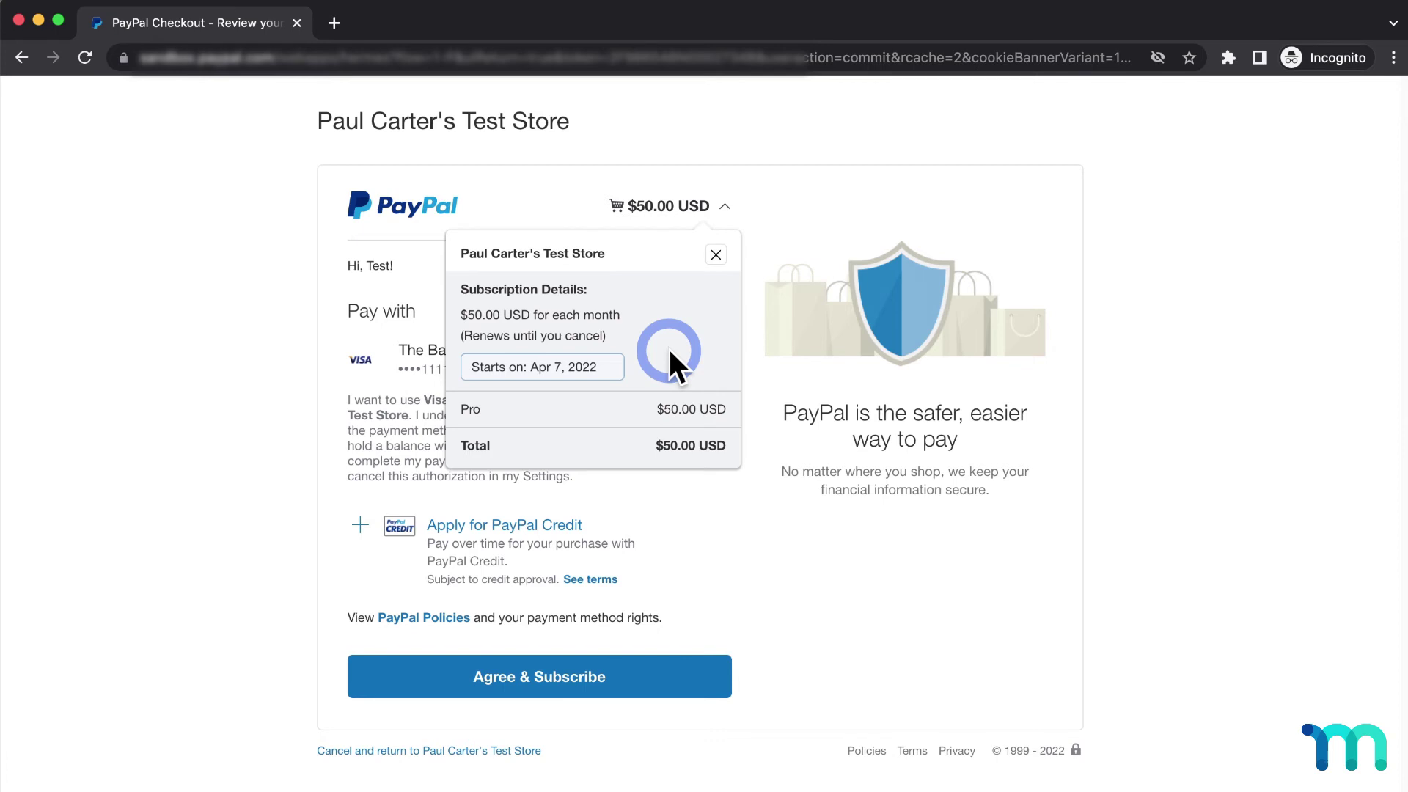
left_click(717, 257)
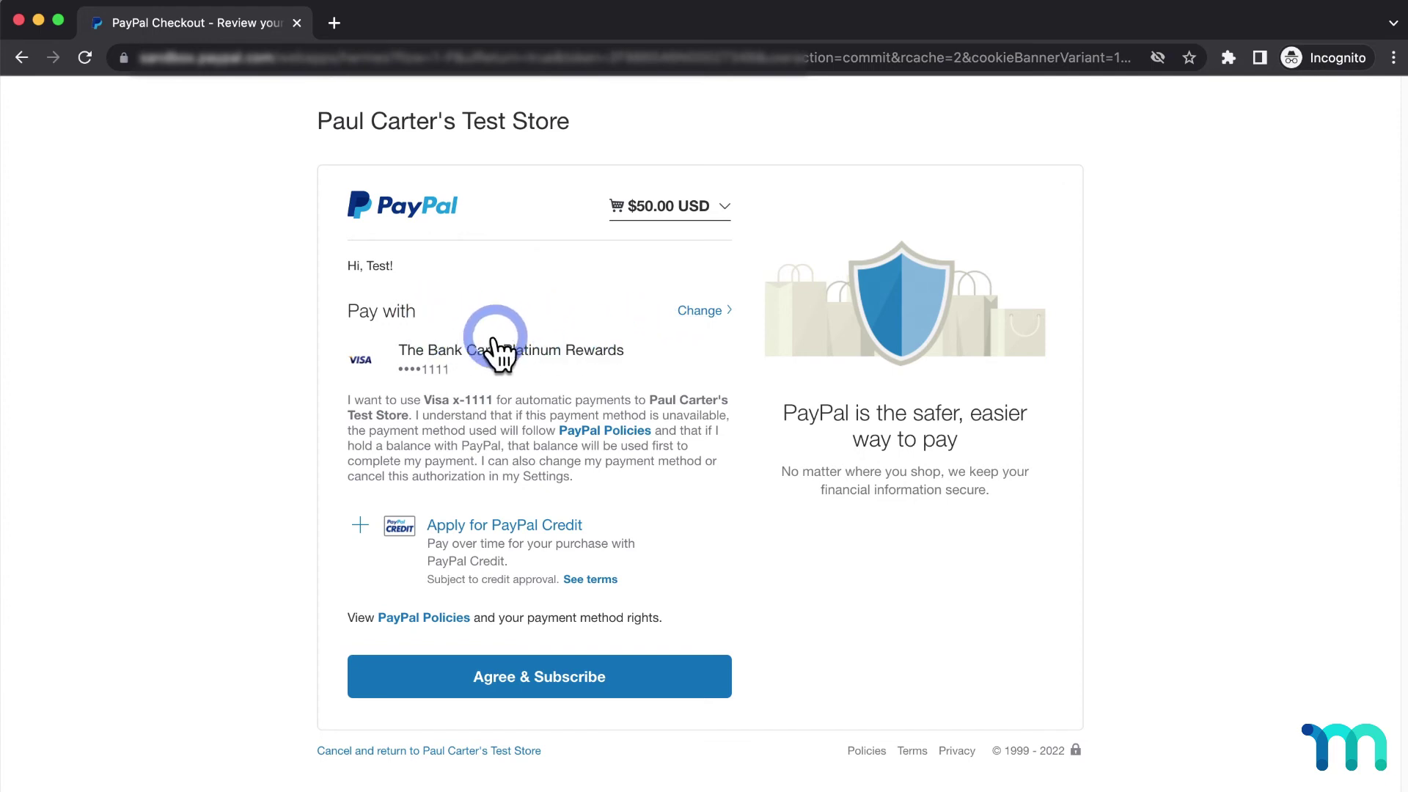
left_click(702, 676)
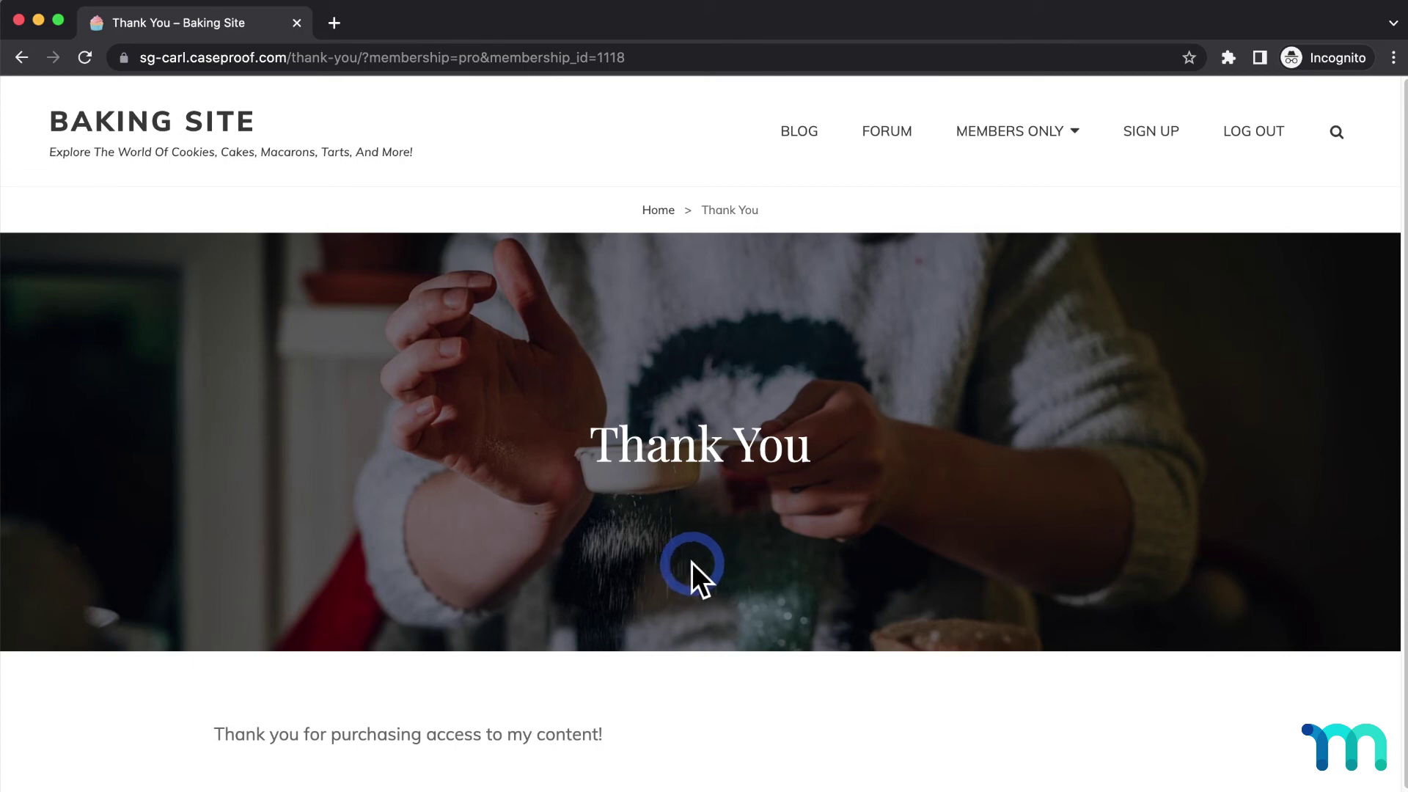
- Close the test window, tick Enable Smart Payment Buttons for PayPal and update the options
left_click(296, 23)
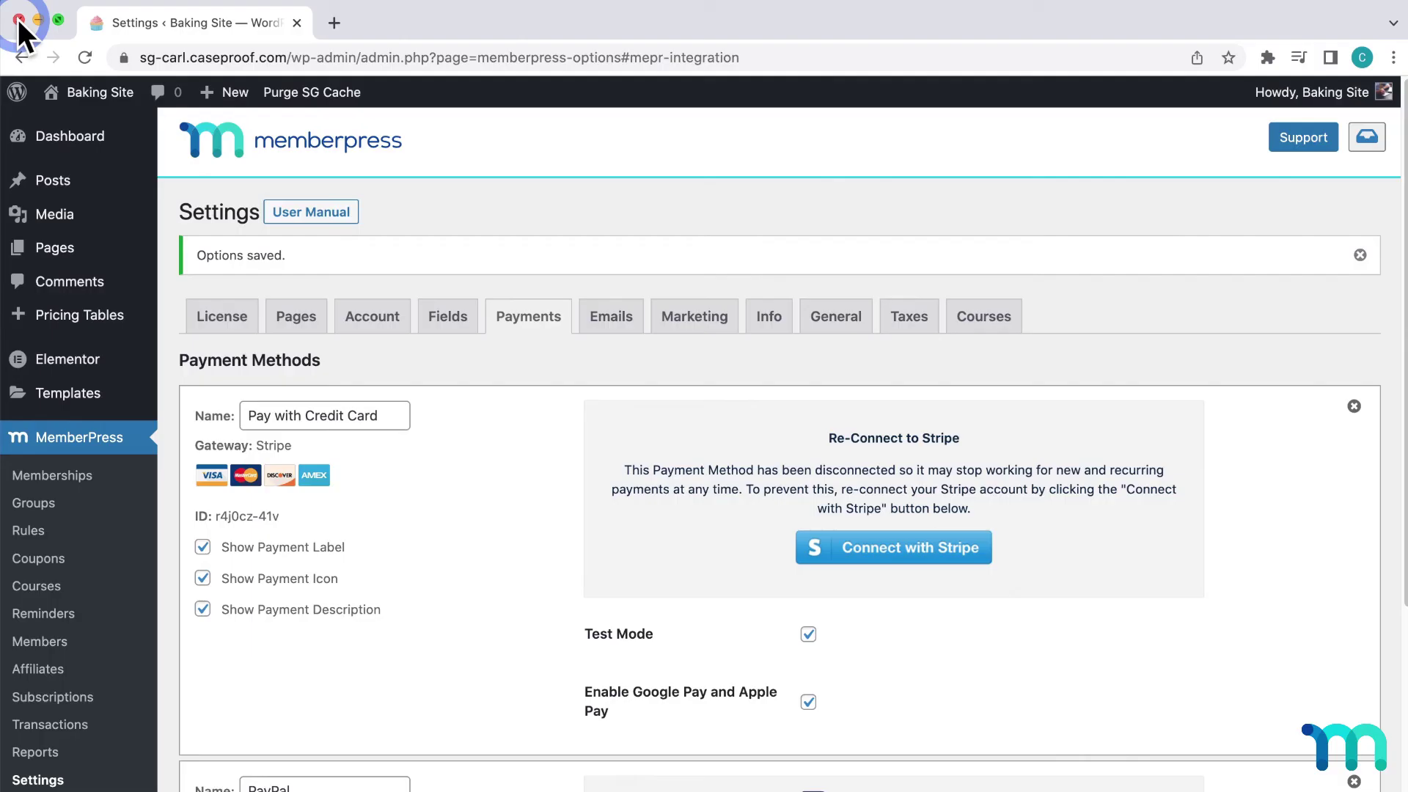
scroll(550, 482, "down", 4)
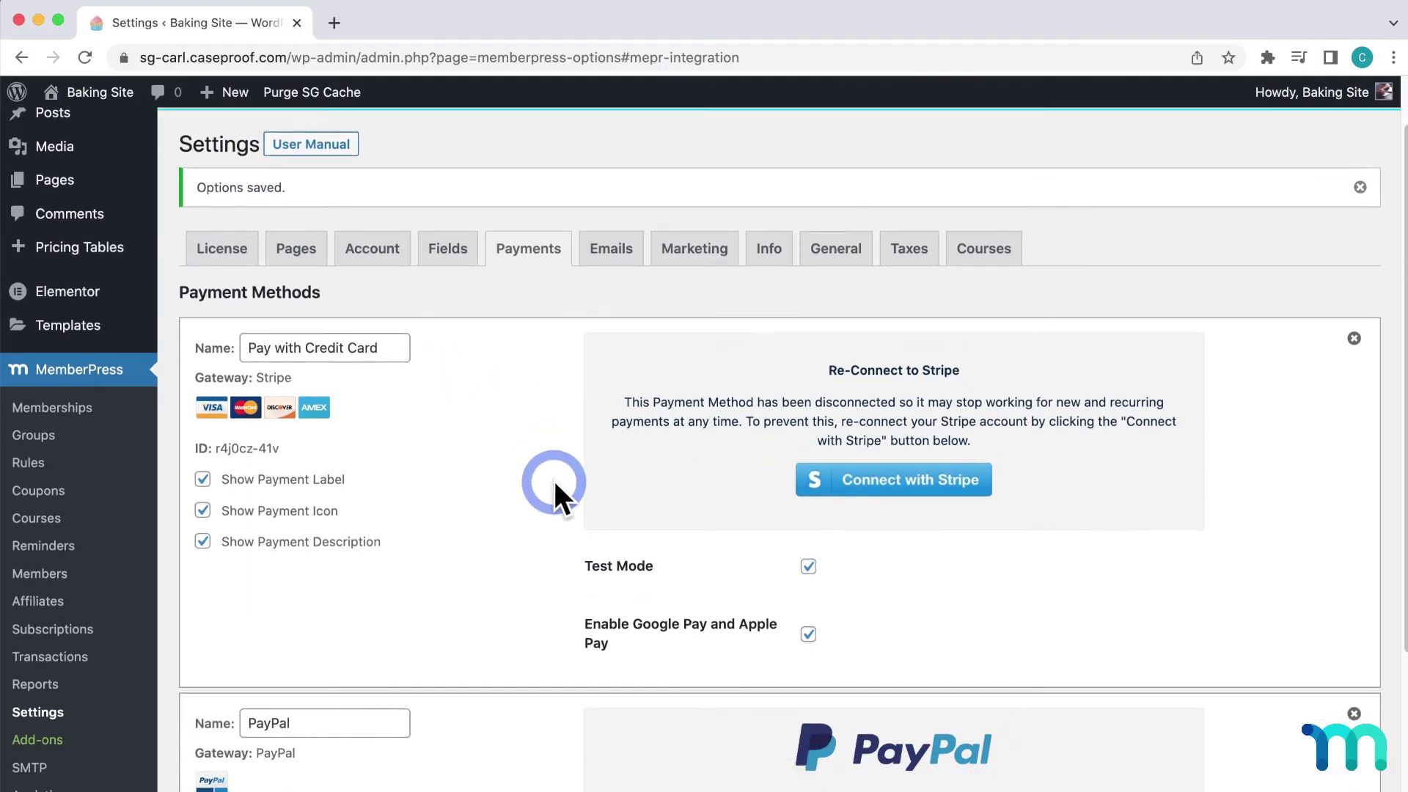
scroll(550, 482, "down", 2)
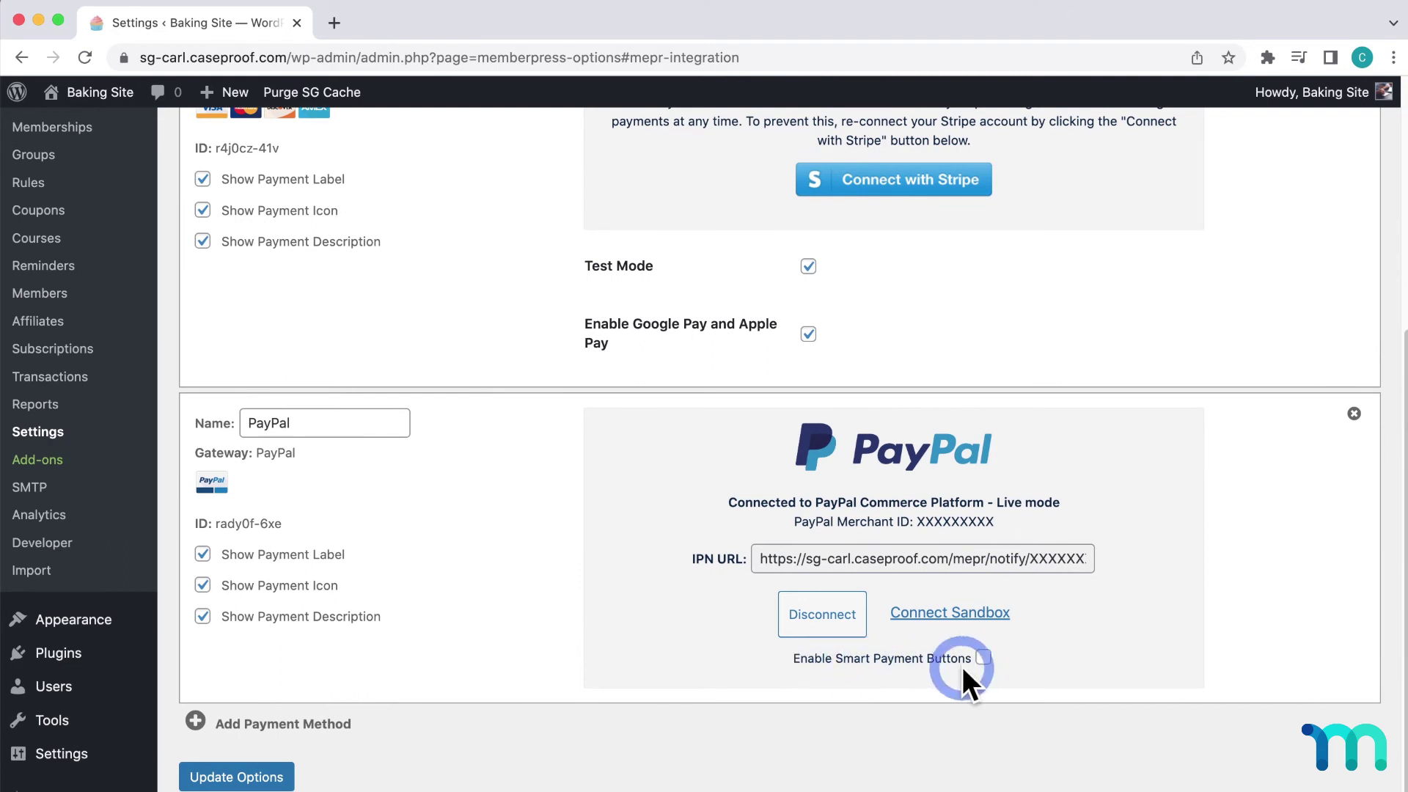
left_click(983, 658)
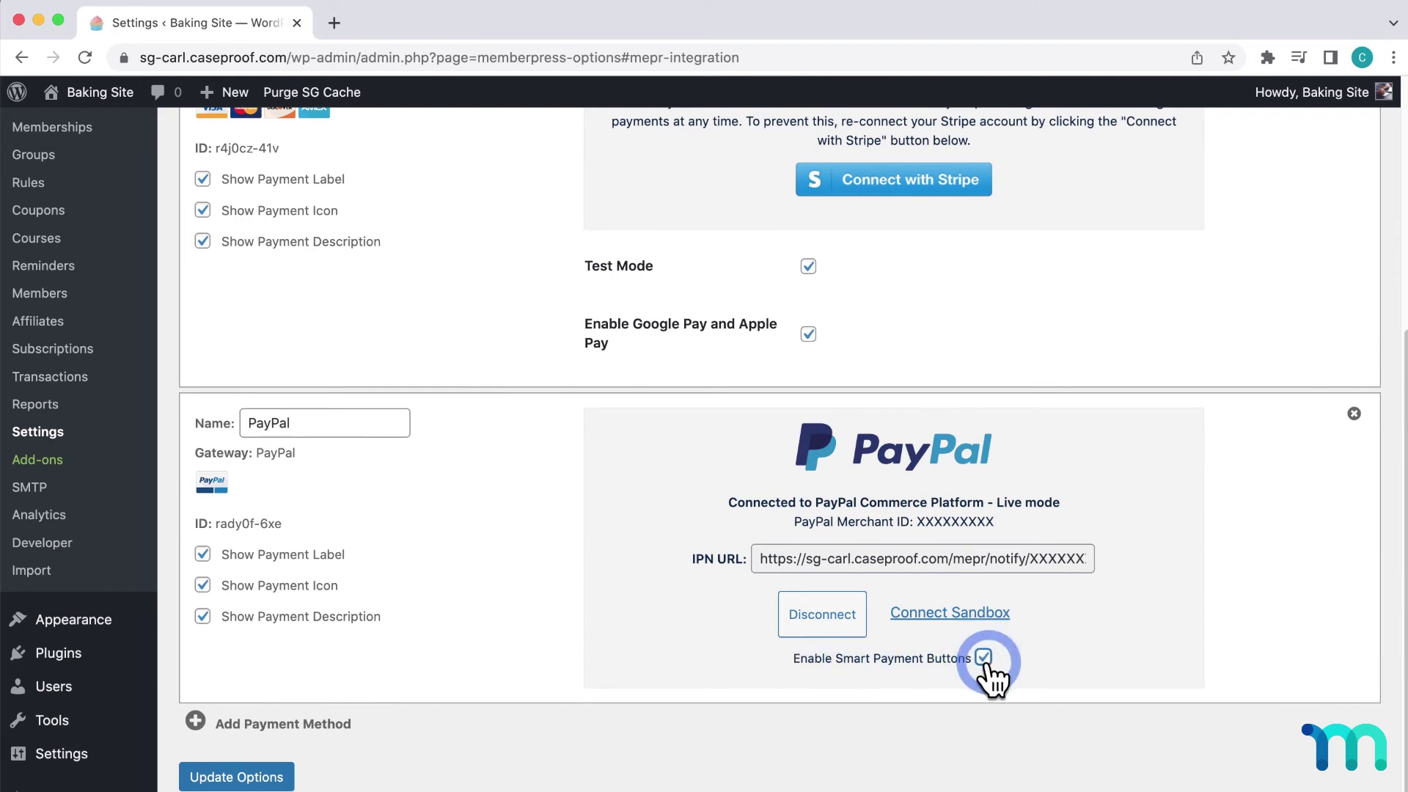
left_click(279, 775)
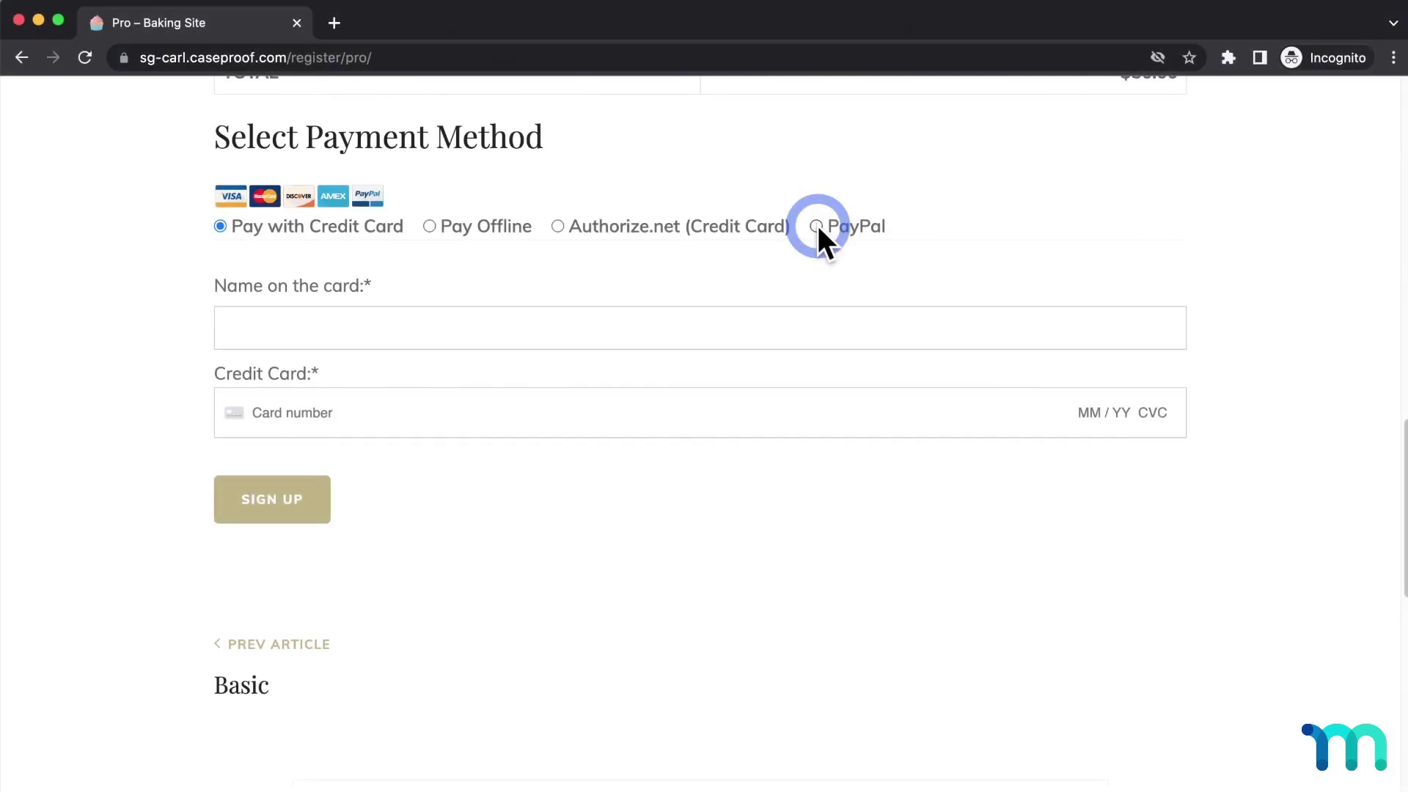
- Select PayPal, preview the Debit or Credit Card checkout popup, then close it
left_click(817, 226)
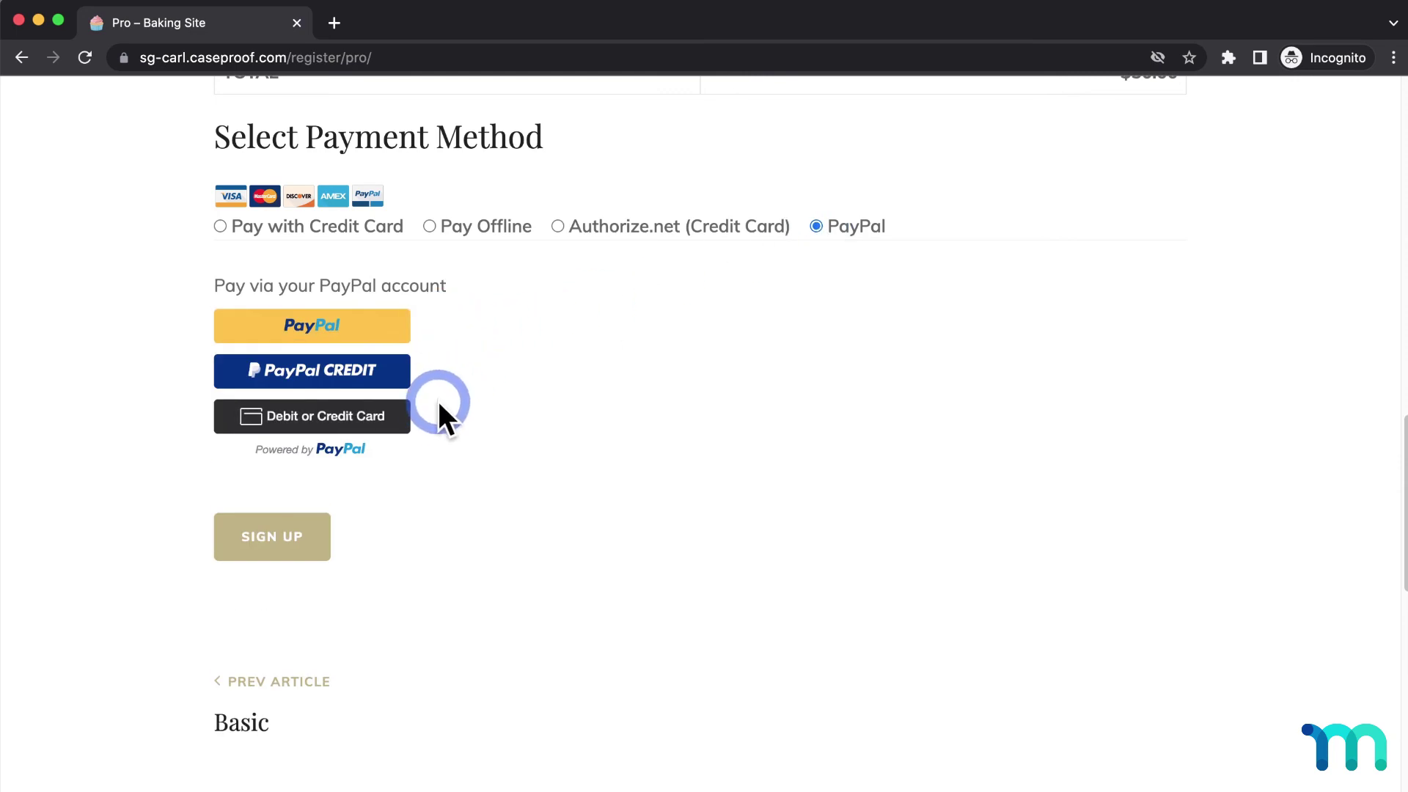
left_click(384, 420)
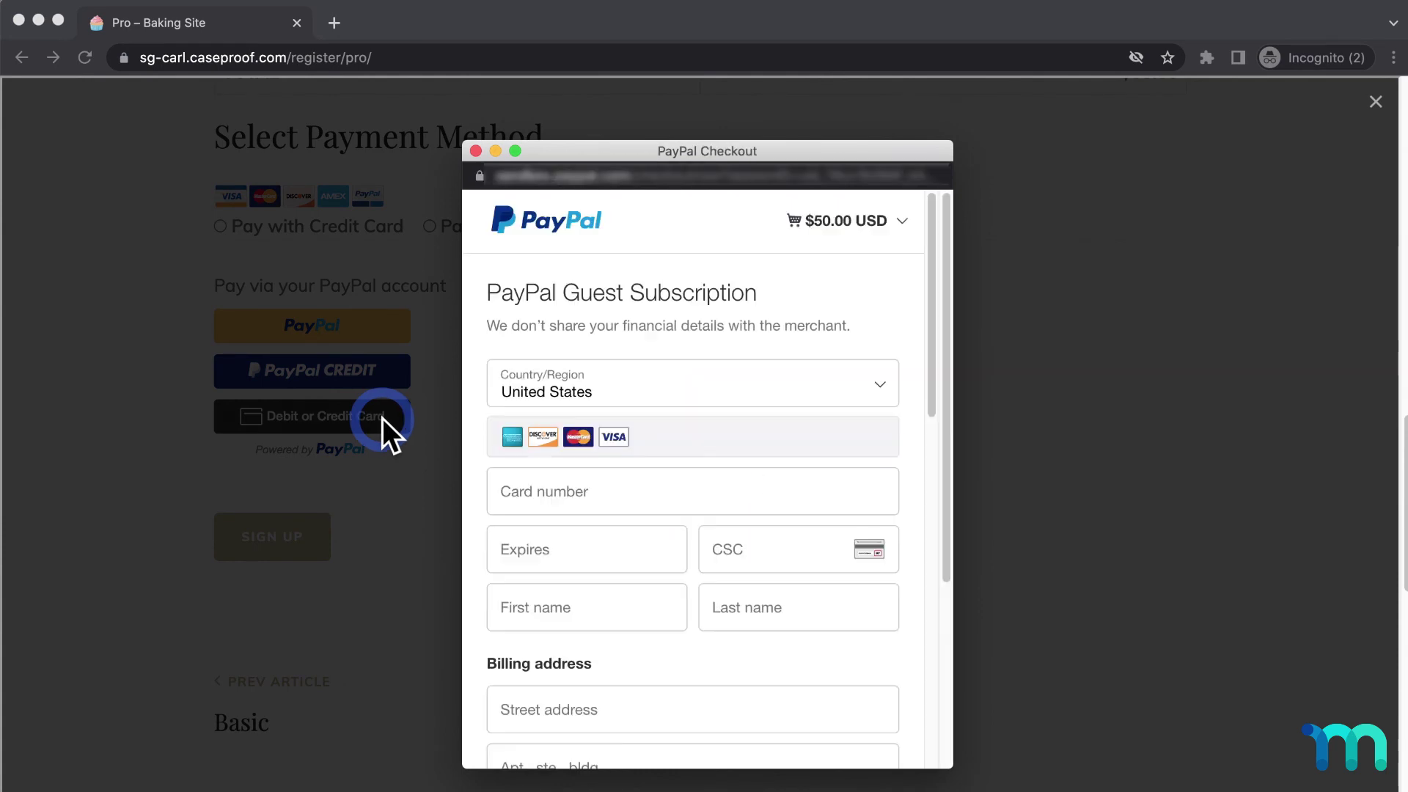
scroll(628, 376, "down", 5)
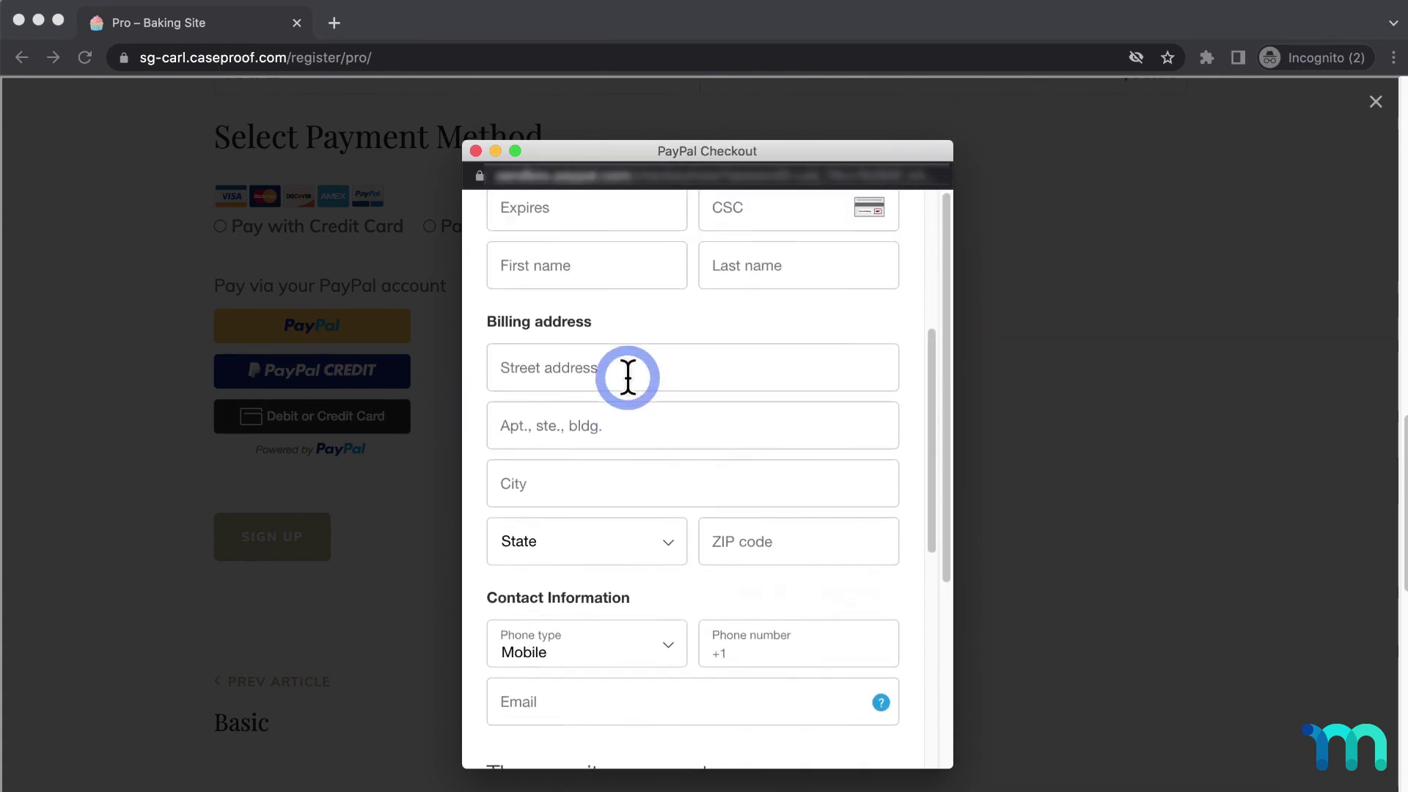
scroll(628, 376, "up", 5)
left_click(475, 150)
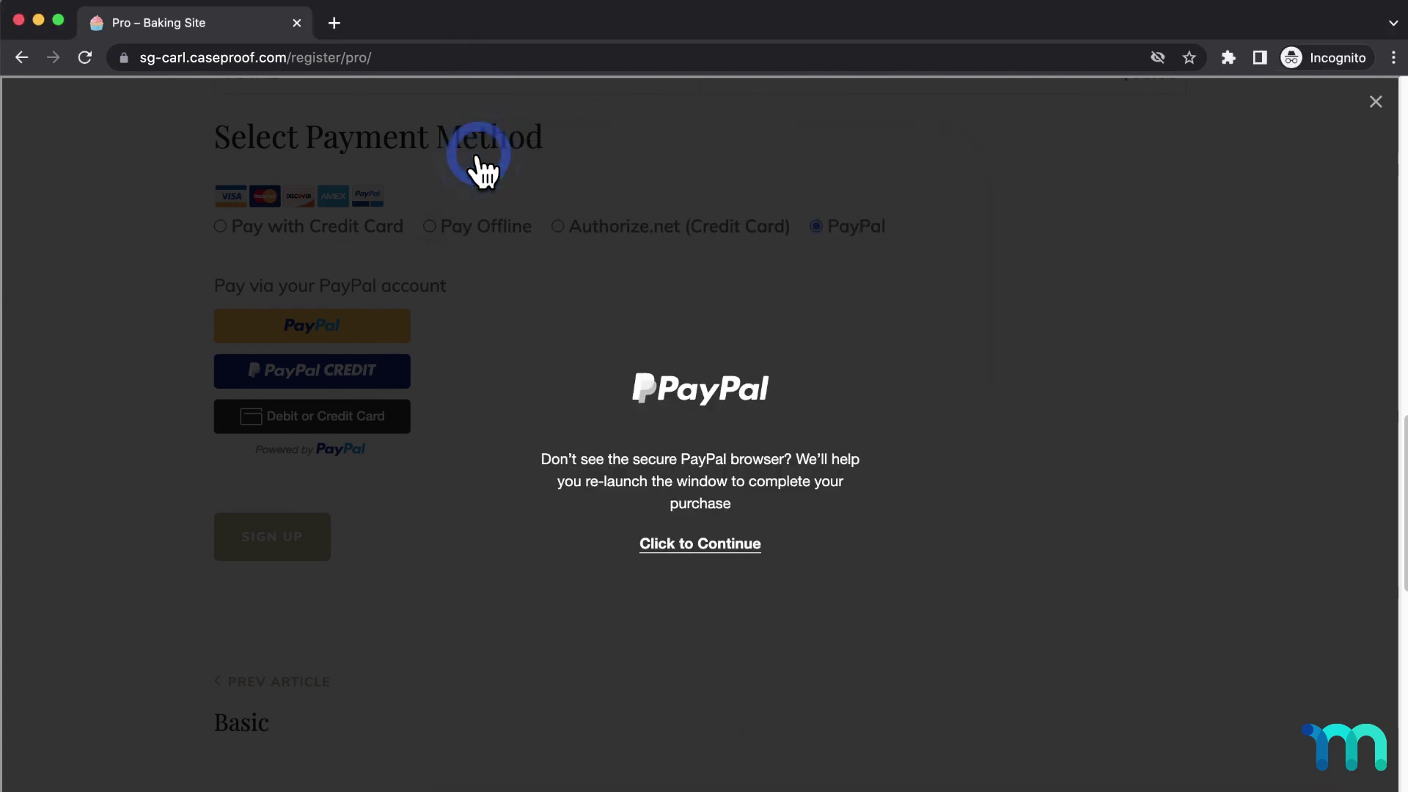